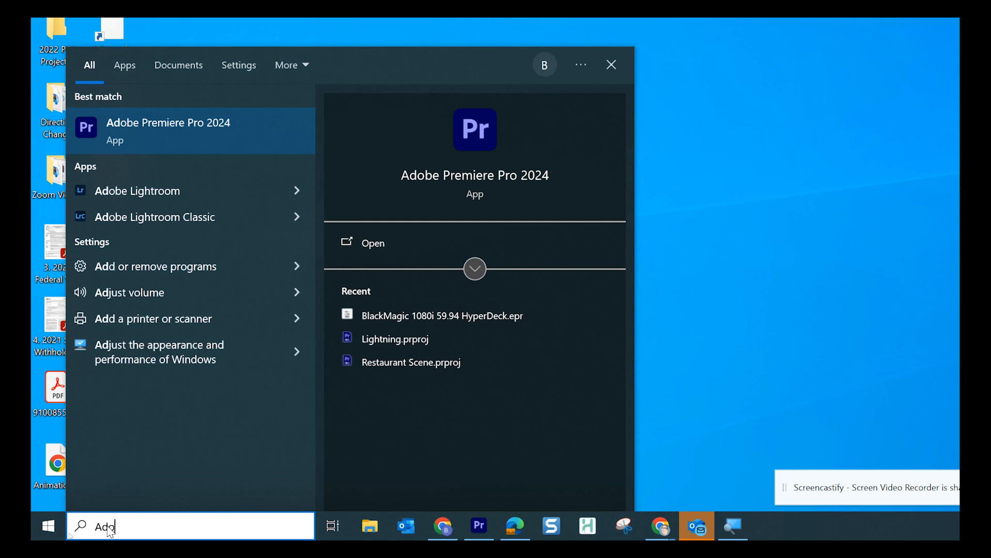
Search the Start menu for 'Adobe Prem' so Adobe Premiere Pro 2024 appears as Best match
{"action": "type", "text": "em"}
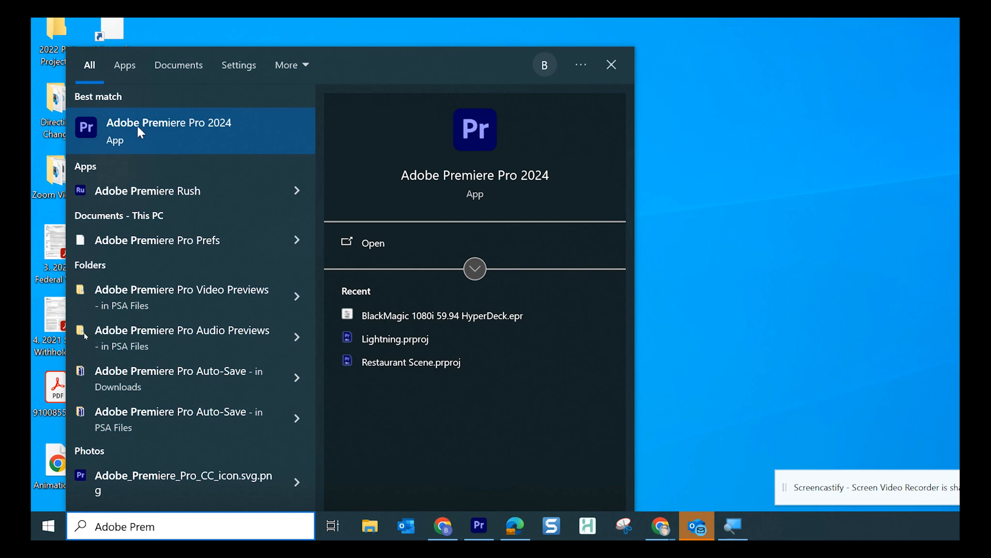
{"action": "key", "text": "super+minus"}
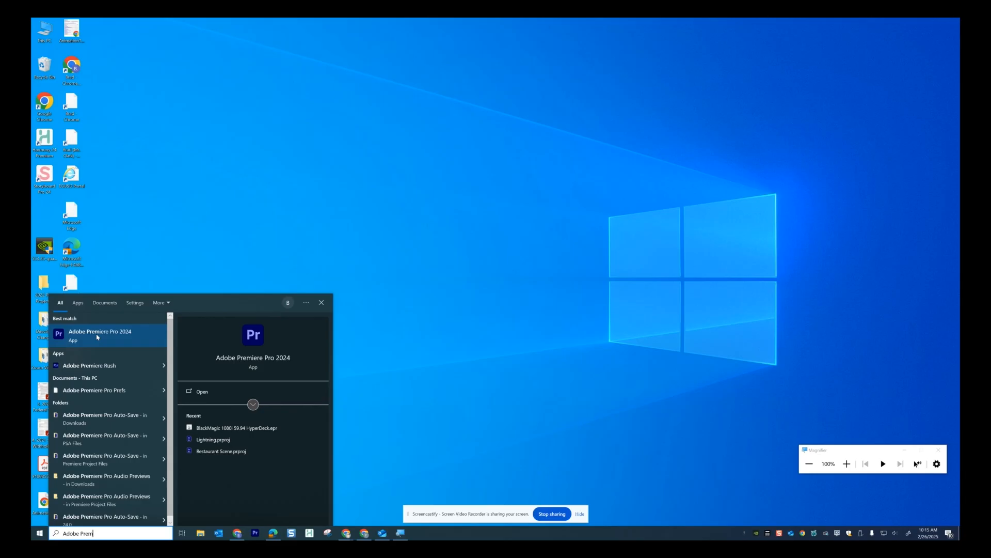
Launch Premiere Pro 2024 and create a new project named Claymation
{"action": "left_click", "coordinate": [97, 337]}
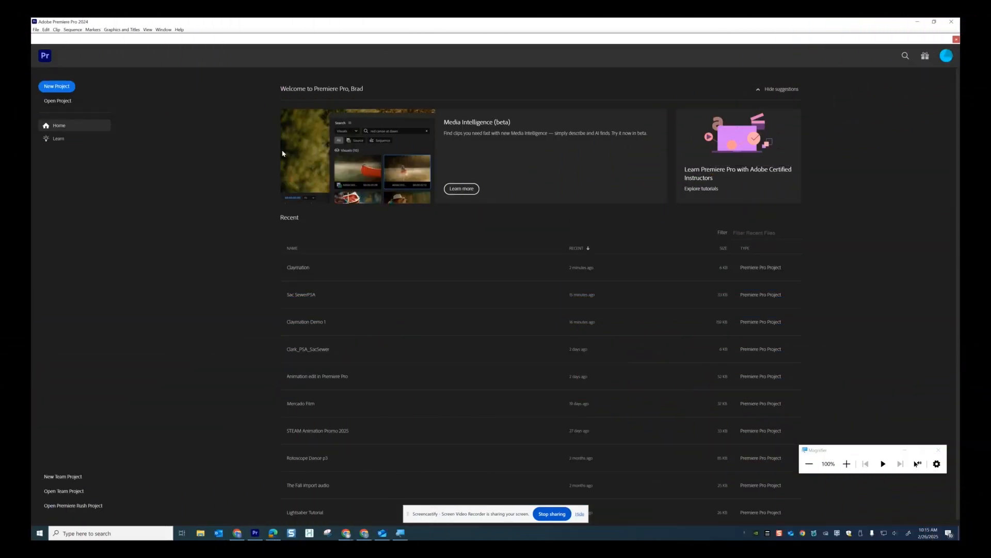
{"action": "left_click", "coordinate": [56, 87]}
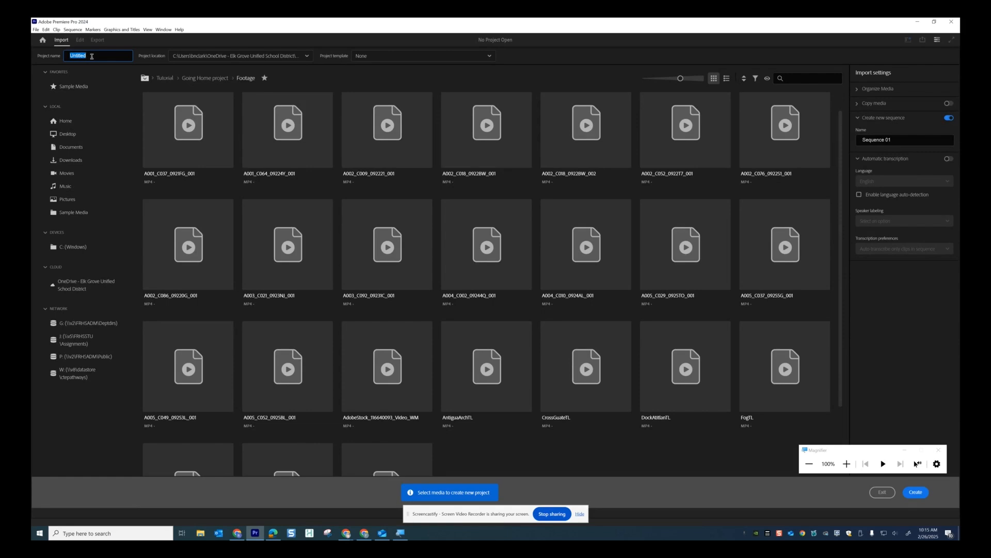
{"action": "type", "text": "Claymation"}
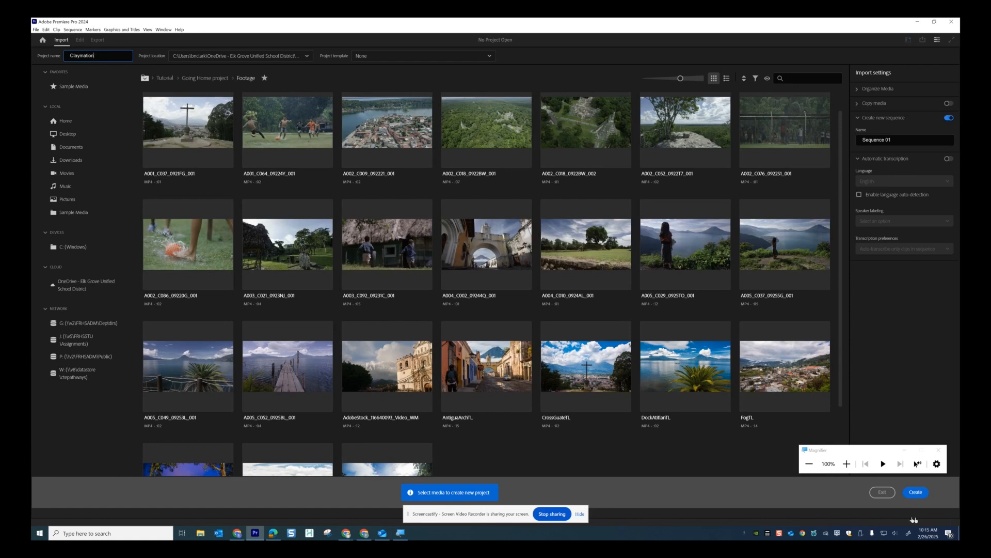
{"action": "left_click", "coordinate": [915, 492]}
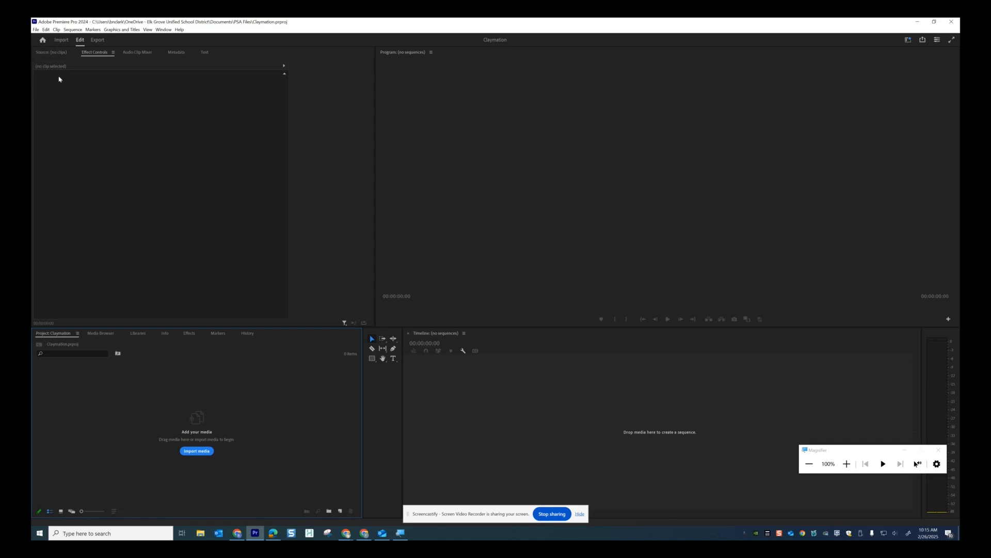
In Timeline preferences, set Still Image Default Duration to 2 frames
{"action": "key", "text": "super+plus"}
{"action": "key", "text": "super+plus"}
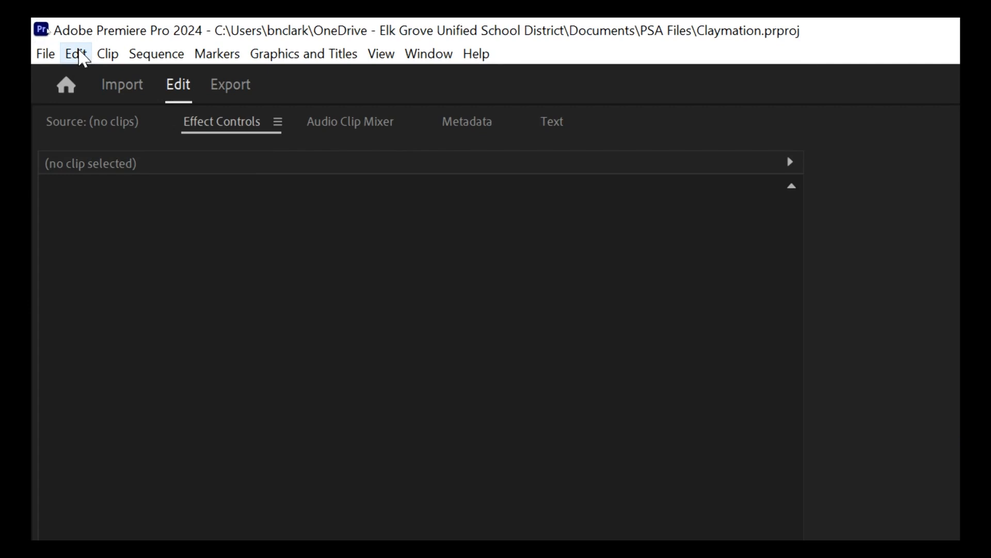
{"action": "left_click", "coordinate": [77, 54]}
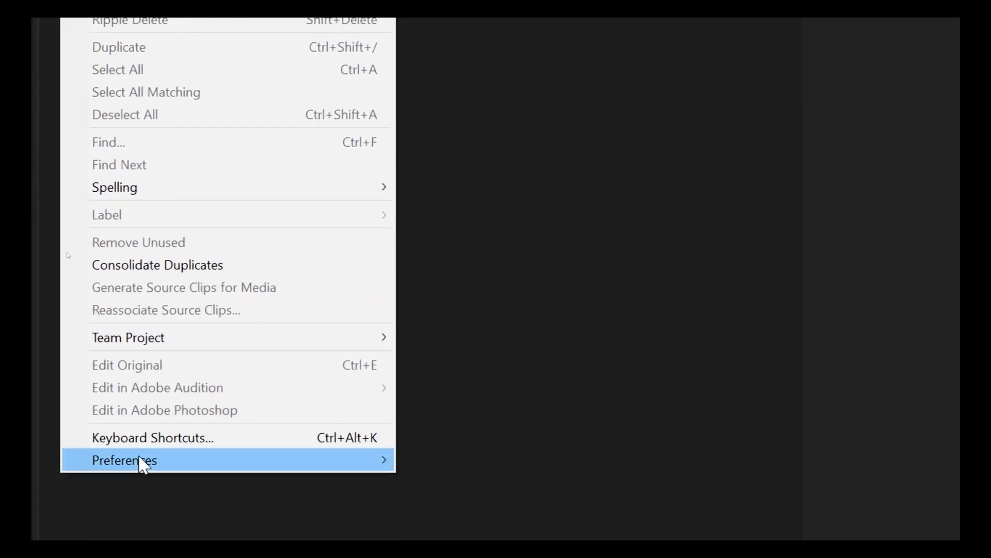
{"action": "mouse_move", "coordinate": [143, 464]}
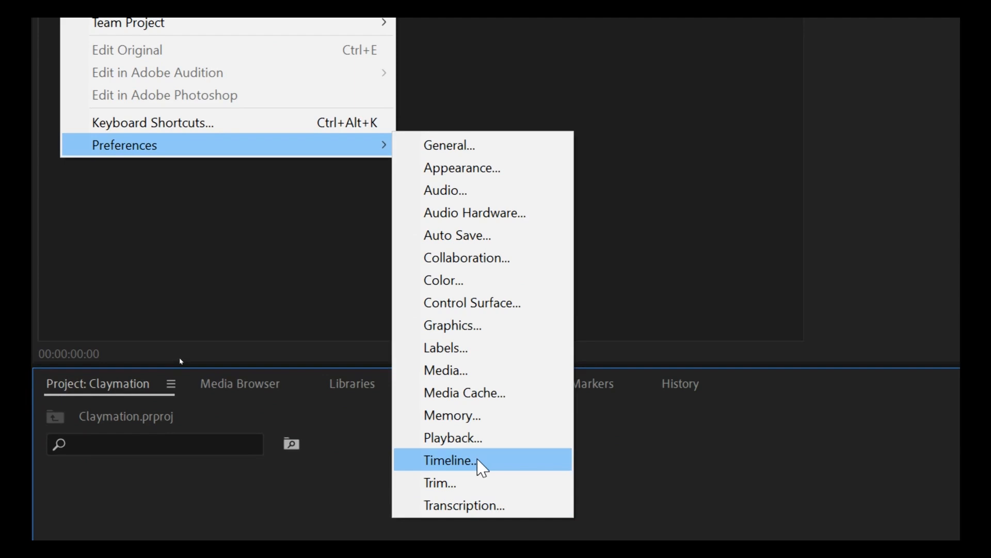
{"action": "left_click", "coordinate": [480, 462]}
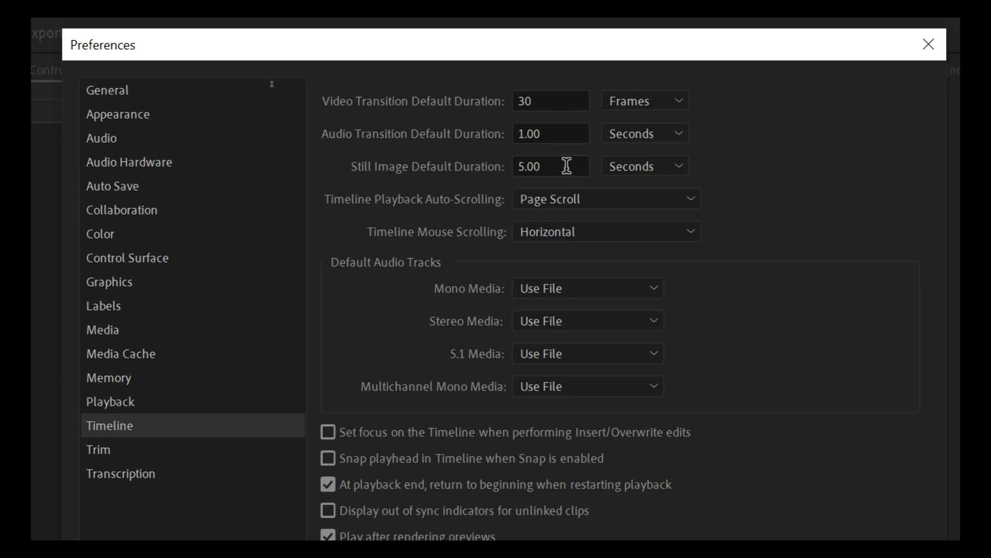
{"action": "left_click", "coordinate": [679, 168]}
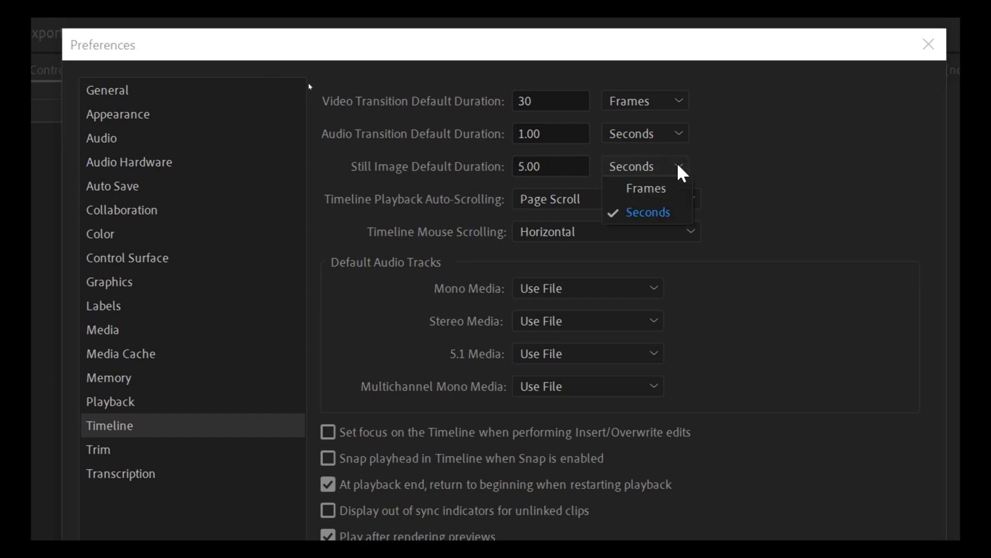
{"action": "left_click", "coordinate": [655, 189]}
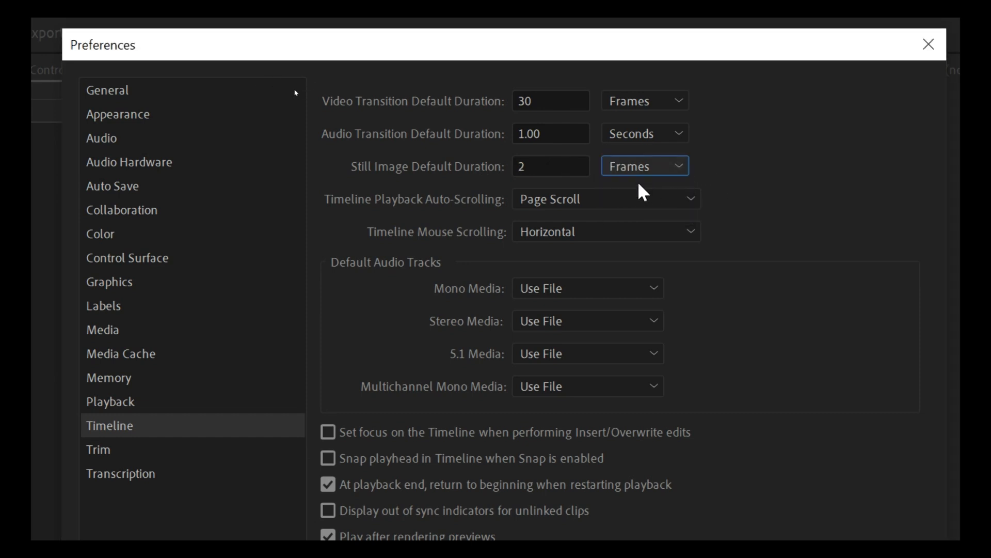
{"action": "left_click", "coordinate": [558, 161]}
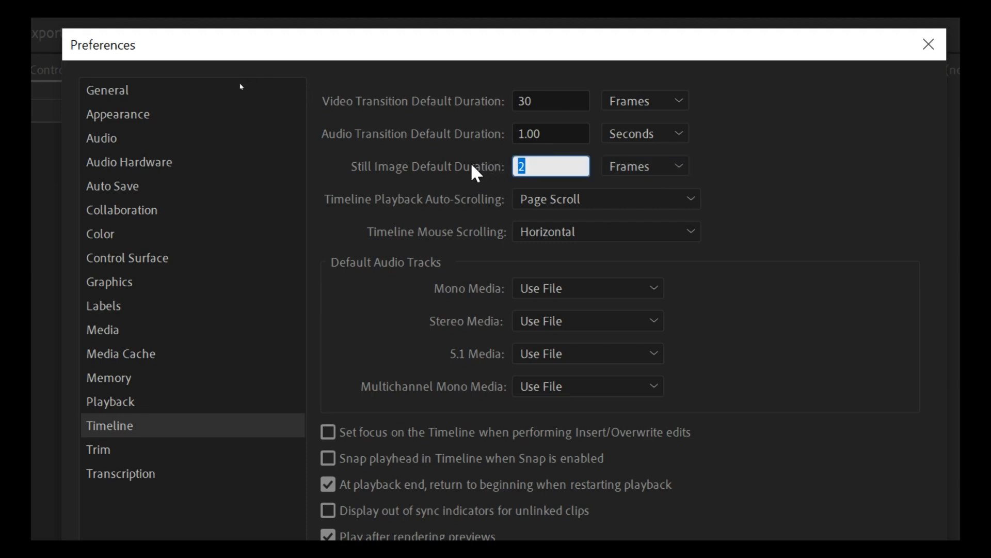
{"action": "type", "text": "2"}
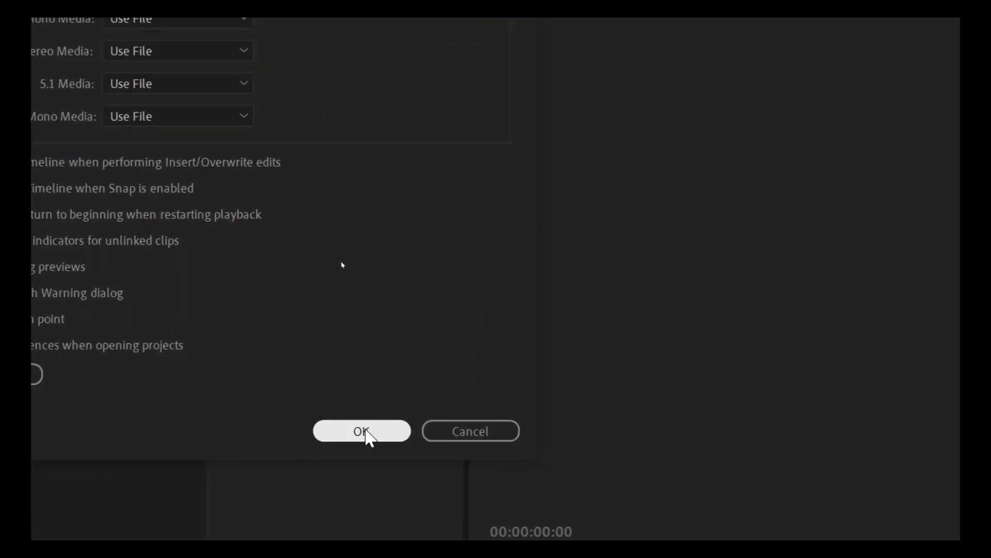
{"action": "left_click", "coordinate": [361, 431]}
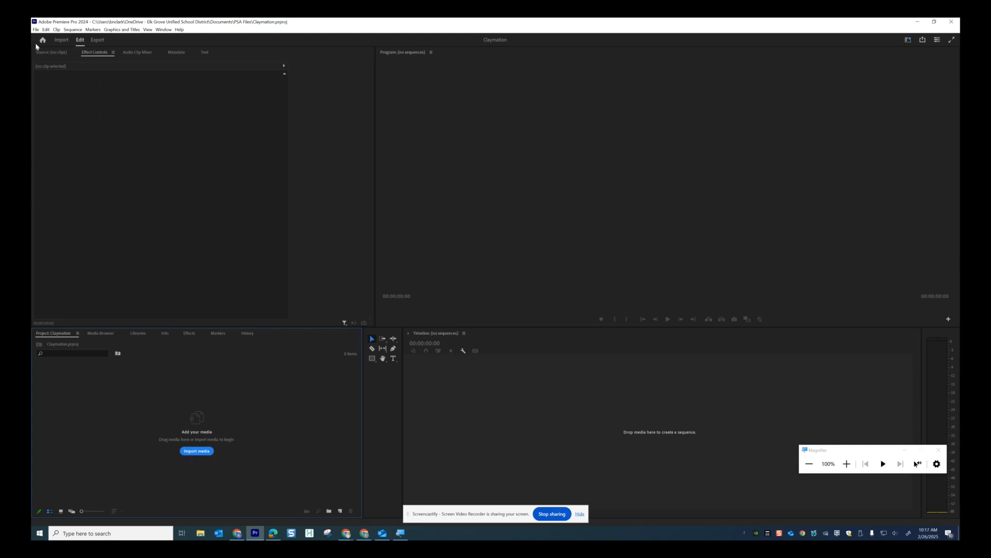
Import every image from Documents > Animation 3 > 100CANON into the project
{"action": "left_click", "coordinate": [36, 29]}
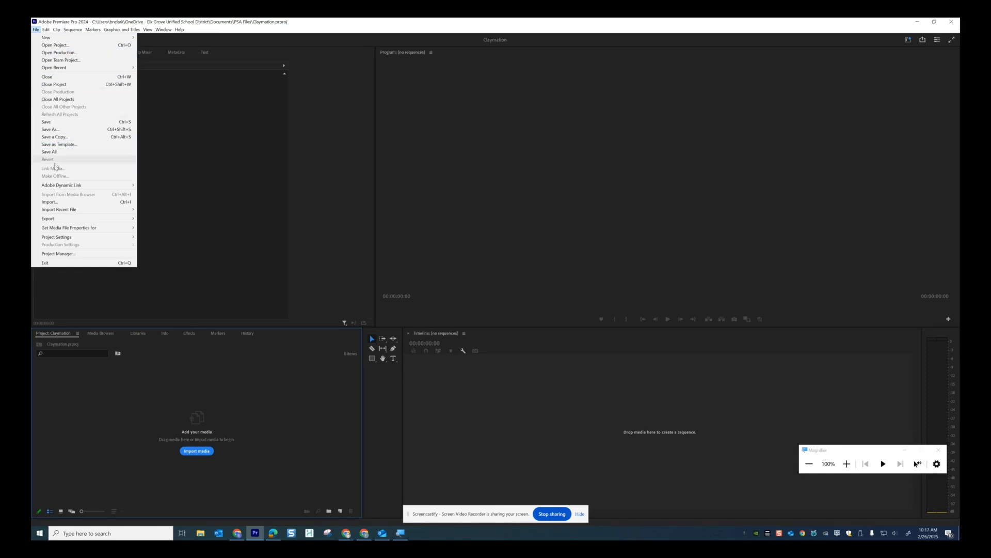
{"action": "left_click", "coordinate": [54, 202]}
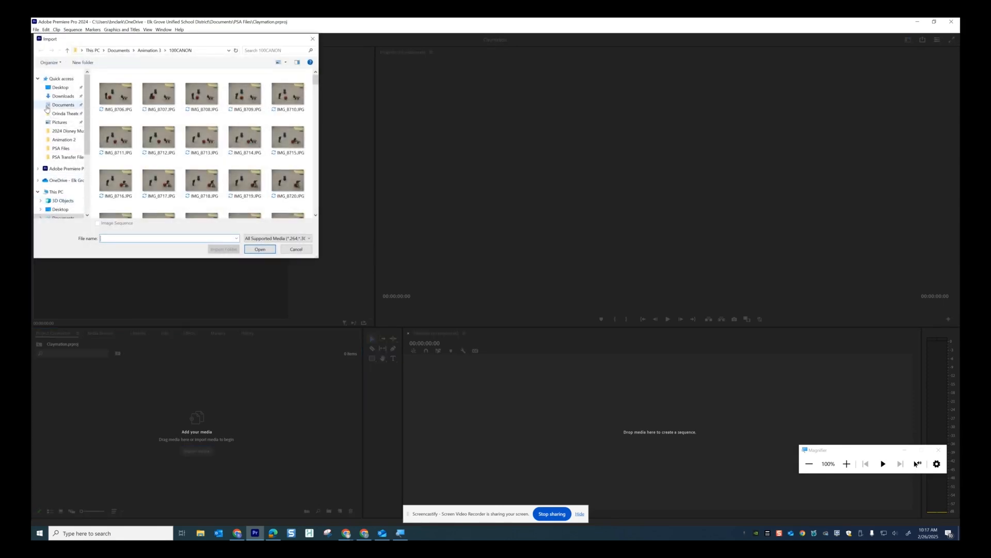
{"action": "left_click", "coordinate": [47, 106]}
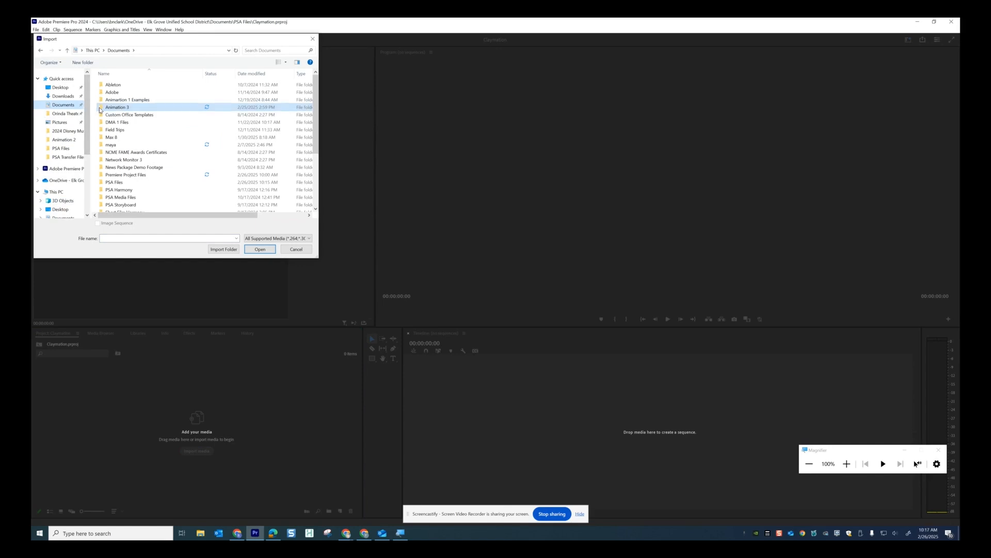
{"action": "double_click", "coordinate": [100, 110]}
{"action": "double_click", "coordinate": [106, 85]}
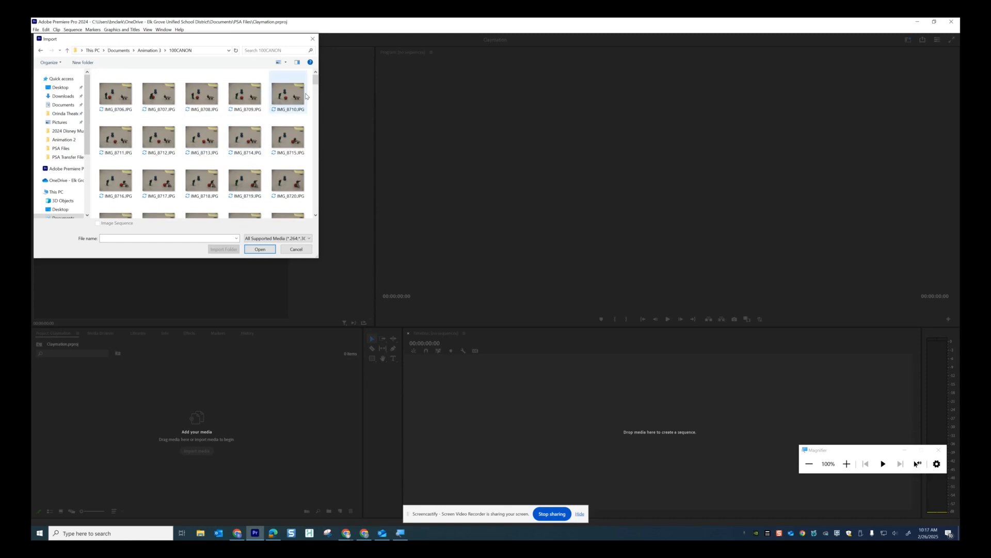
{"action": "left_click_drag", "start_coordinate": [316, 82], "coordinate": [318, 47]}
{"action": "key", "text": "ctrl+a"}
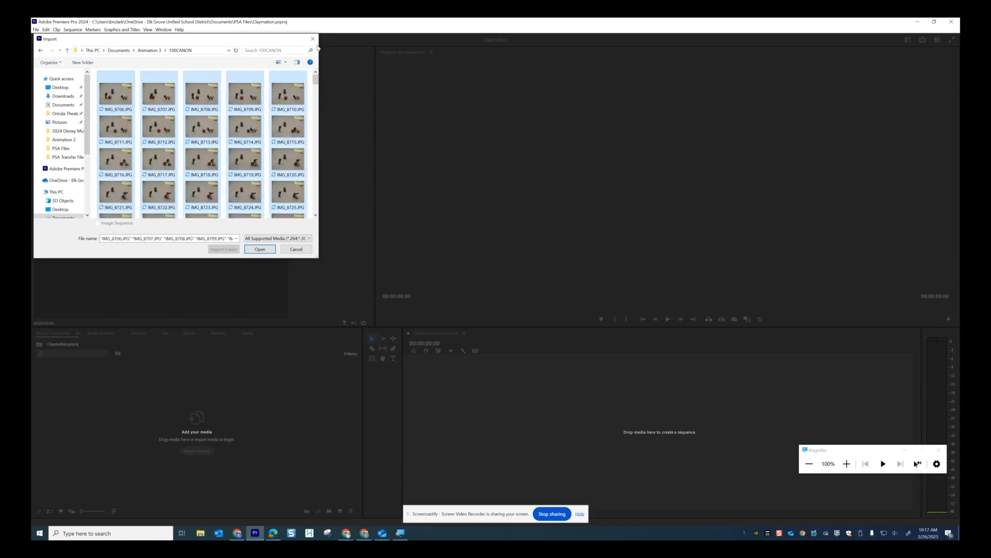
{"action": "left_click", "coordinate": [266, 250]}
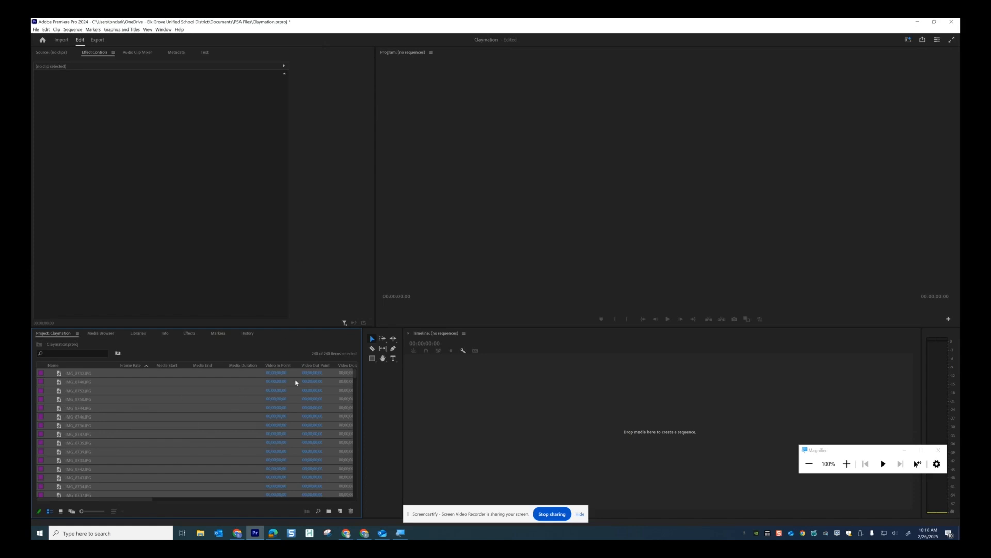
Create Sequence 01 using the HD 1080p 23.976 fps preset
{"action": "left_click", "coordinate": [483, 391]}
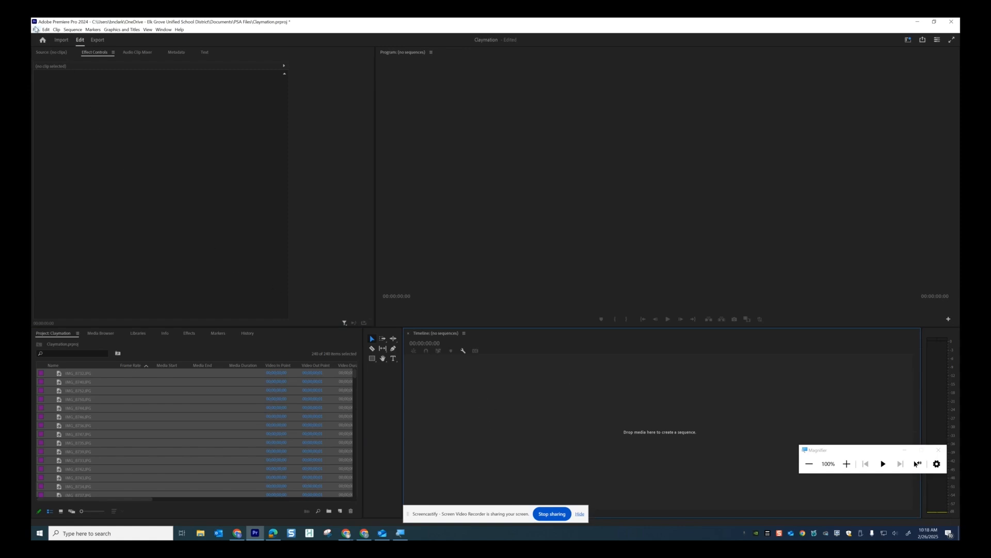
{"action": "left_click", "coordinate": [36, 30]}
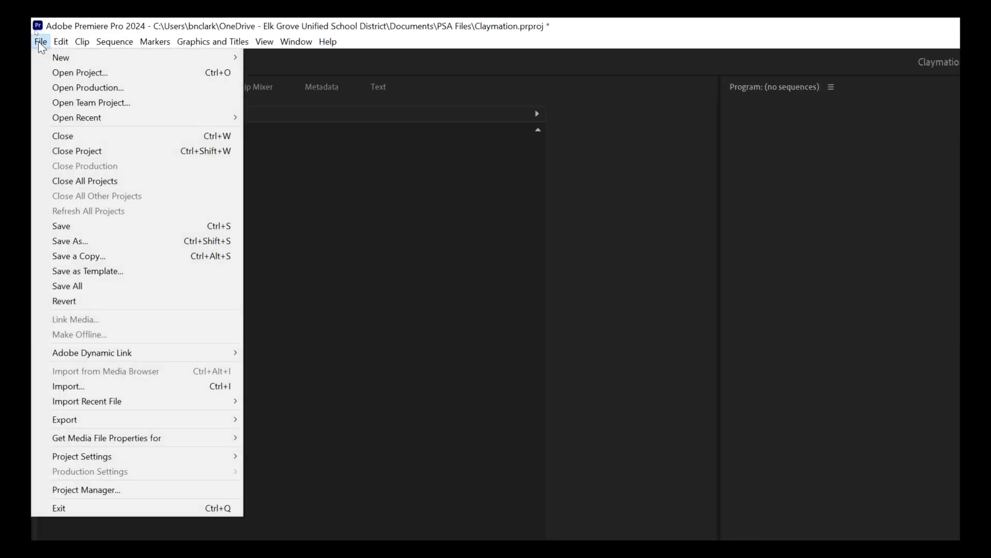
{"action": "mouse_move", "coordinate": [55, 61]}
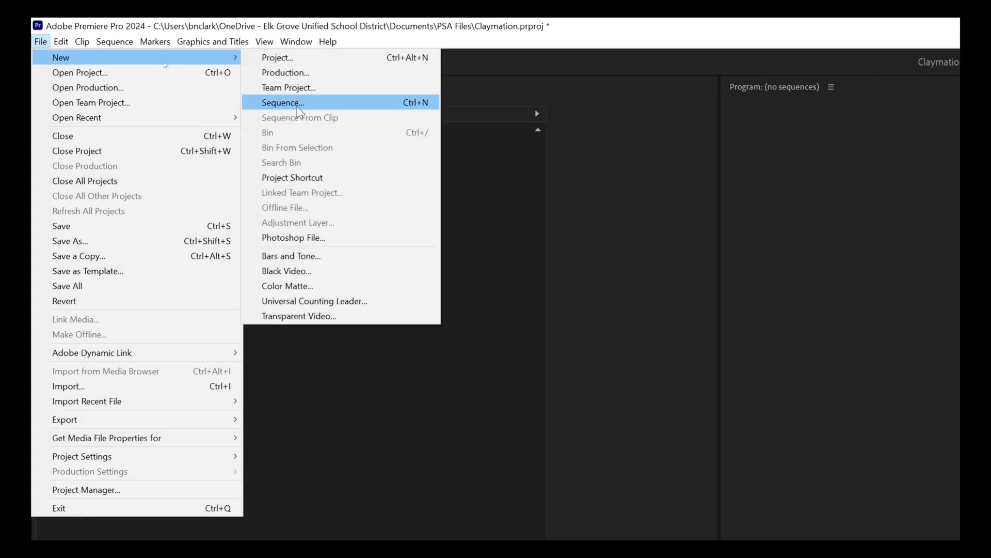
{"action": "left_click", "coordinate": [335, 103]}
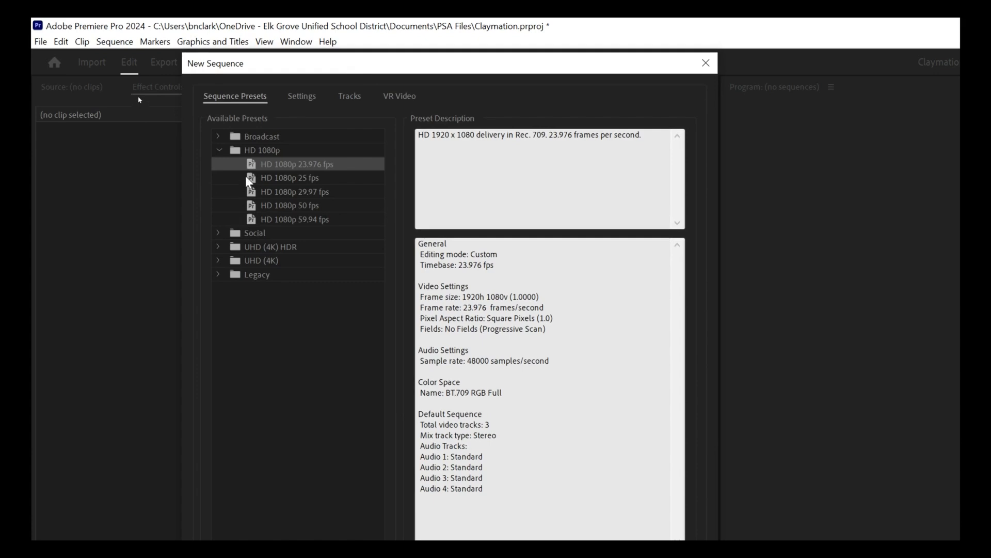
{"action": "left_click", "coordinate": [217, 150]}
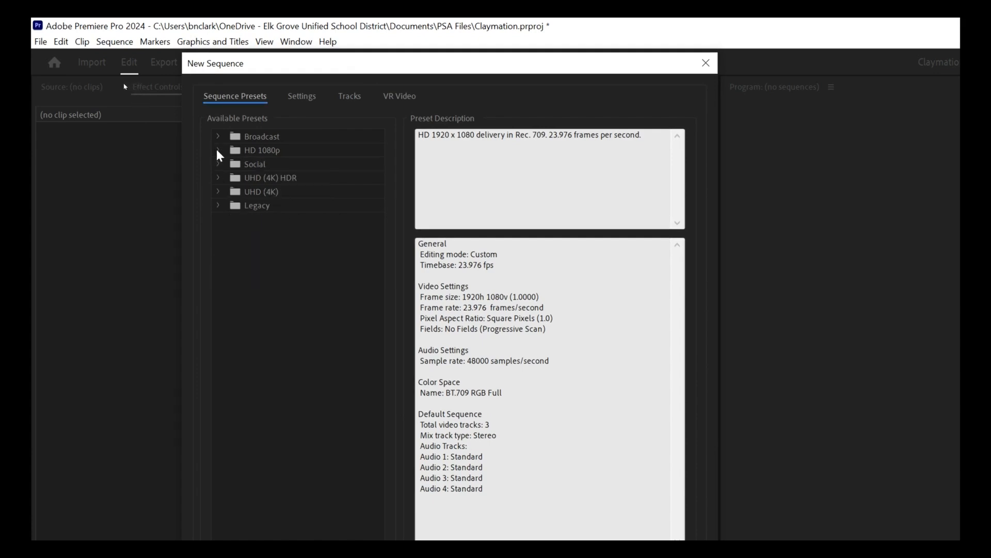
{"action": "left_click", "coordinate": [218, 150]}
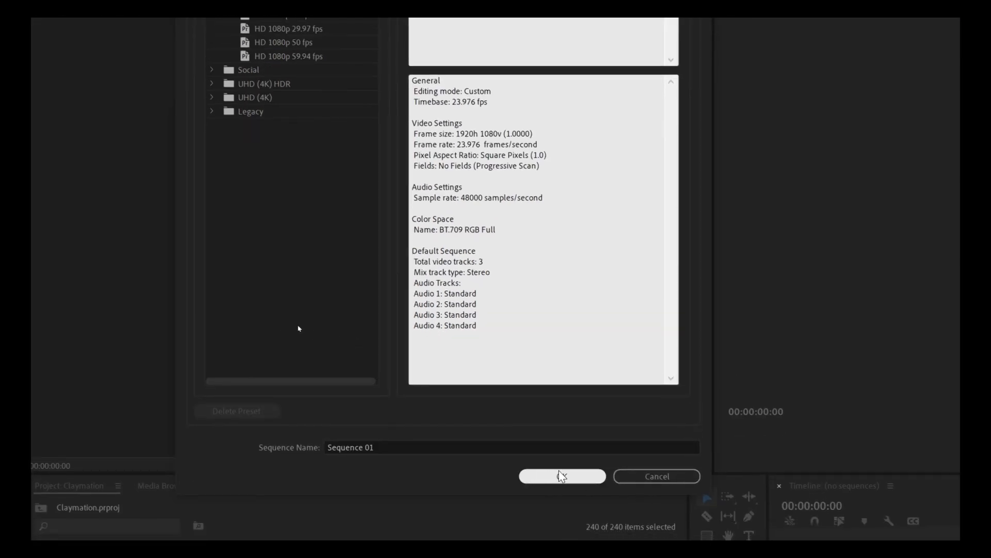
{"action": "left_click", "coordinate": [562, 476]}
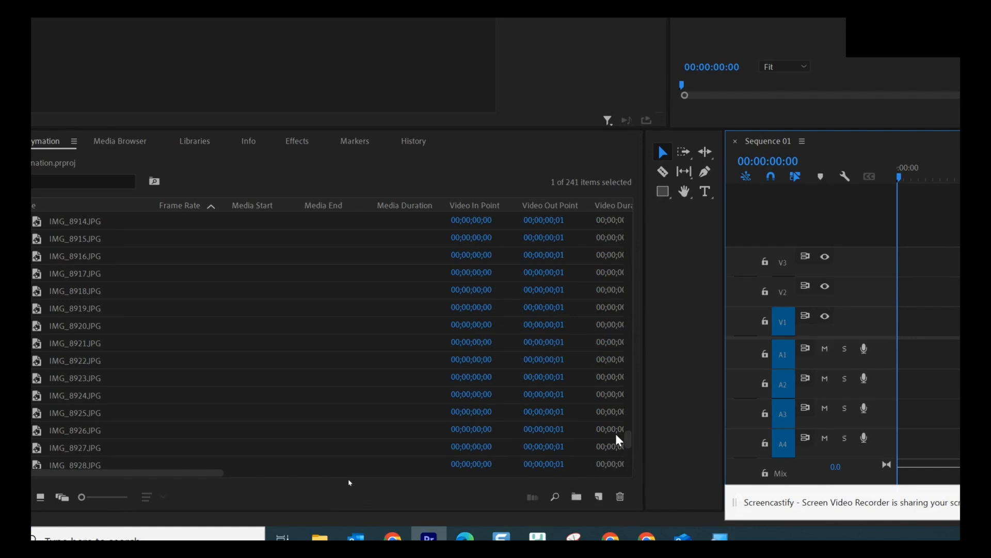
Sort project items by name ascending and select IMG_8706.JPG through IMG_8945.JPG
{"action": "left_click_drag", "start_coordinate": [627, 439], "coordinate": [652, 205]}
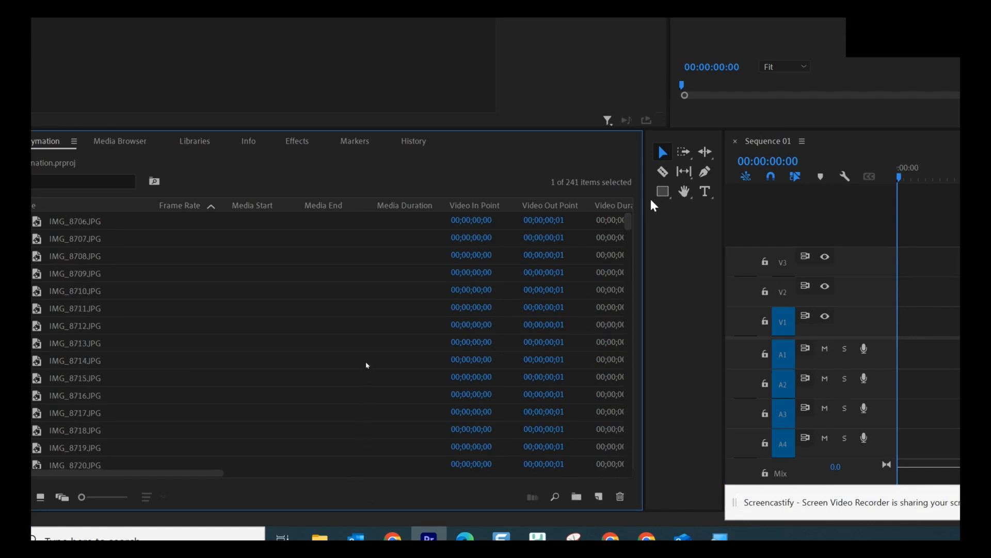
{"action": "left_click", "coordinate": [51, 224]}
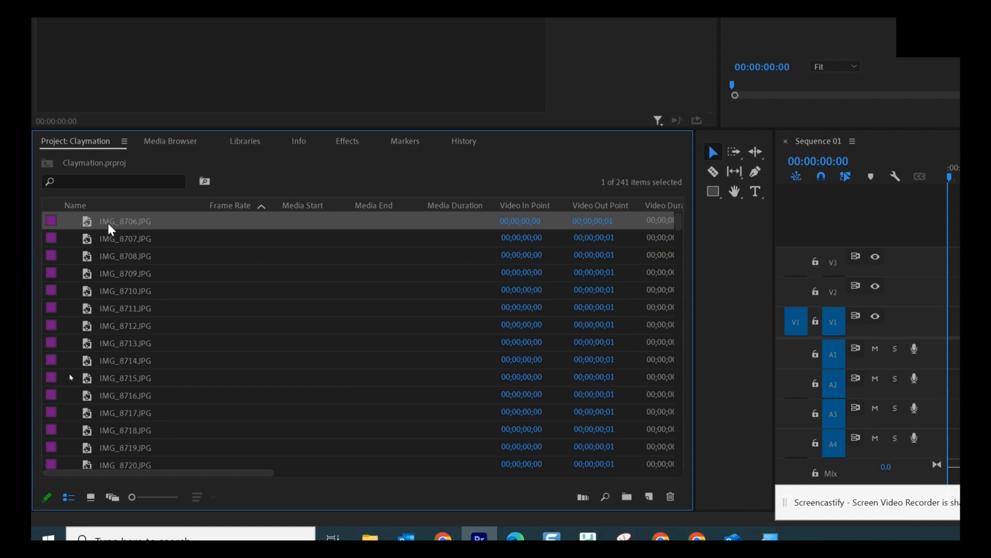
{"action": "left_click", "coordinate": [98, 207]}
{"action": "left_click", "coordinate": [97, 207]}
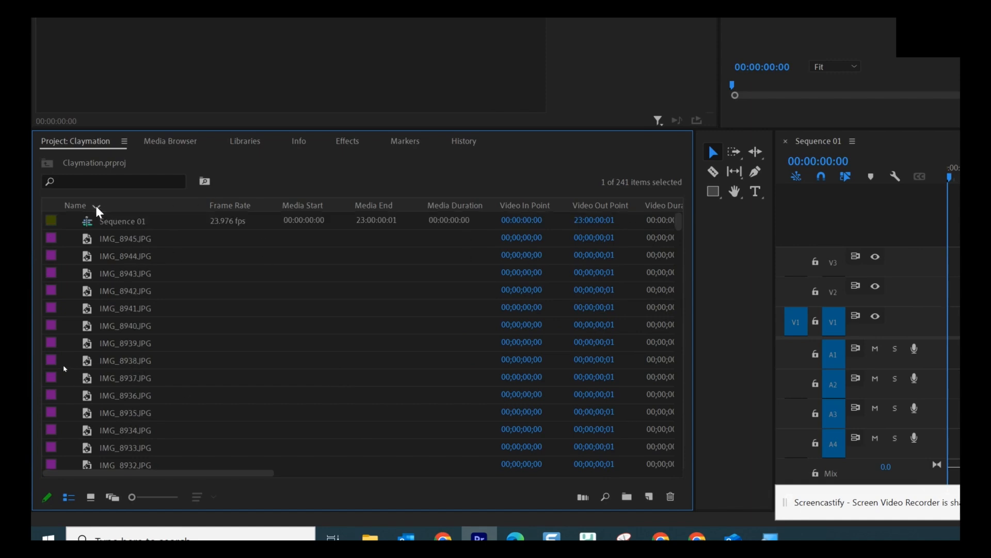
{"action": "left_click", "coordinate": [97, 206]}
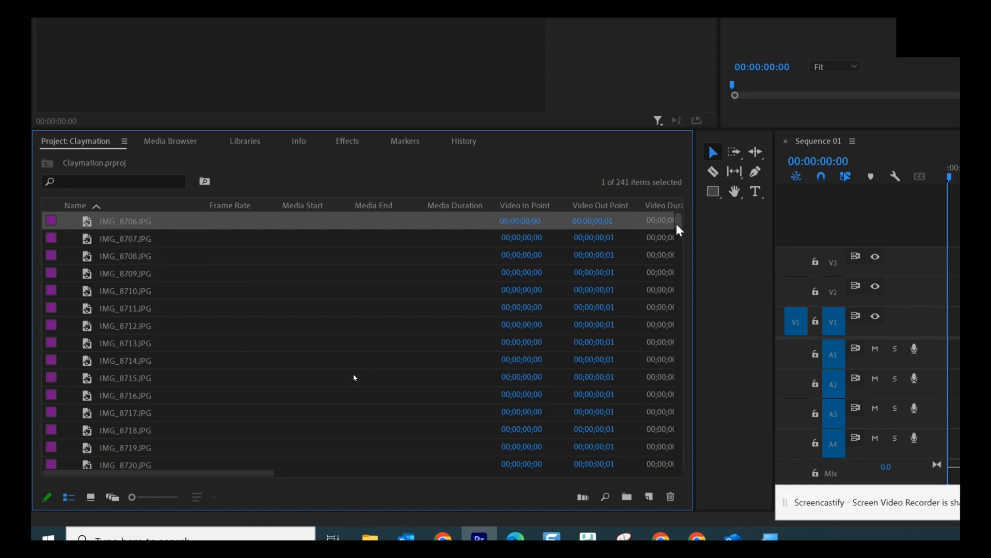
{"action": "left_click_drag", "start_coordinate": [679, 228], "coordinate": [678, 503]}
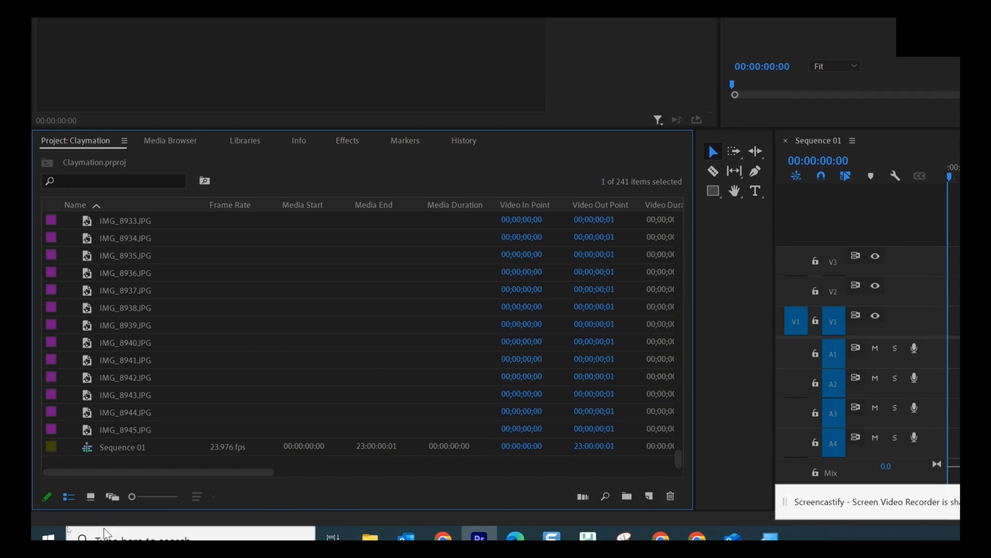
{"action": "left_click", "coordinate": [93, 430], "text": "shift"}
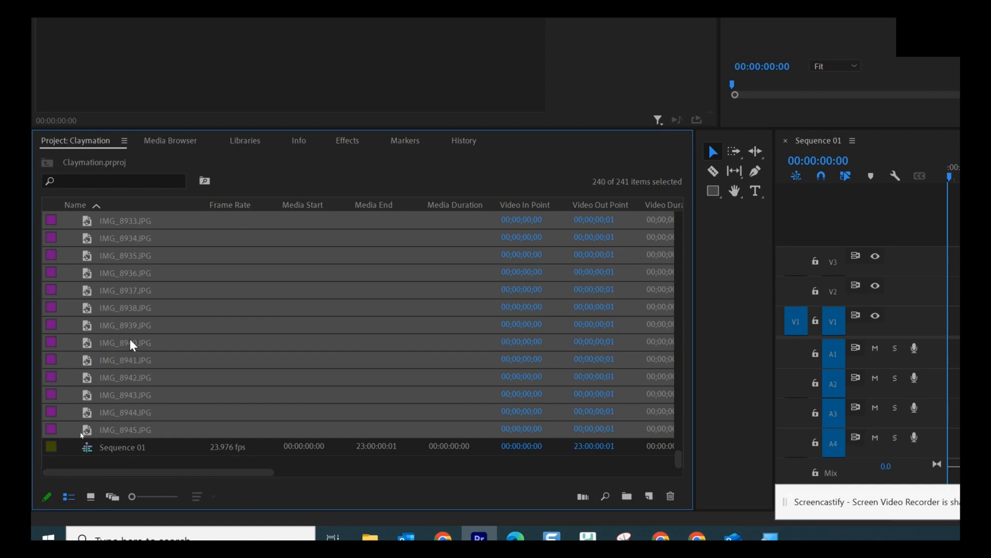
{"action": "key", "text": "super+minus"}
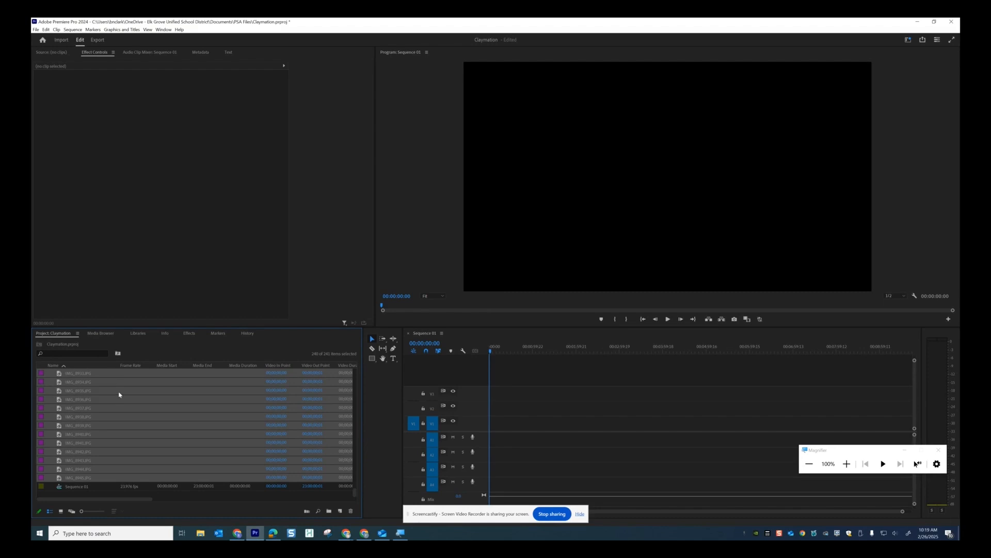
Drop the selected stills onto track V1 and zoom the timeline in on the clips
{"action": "left_click_drag", "start_coordinate": [355, 491], "coordinate": [369, 370]}
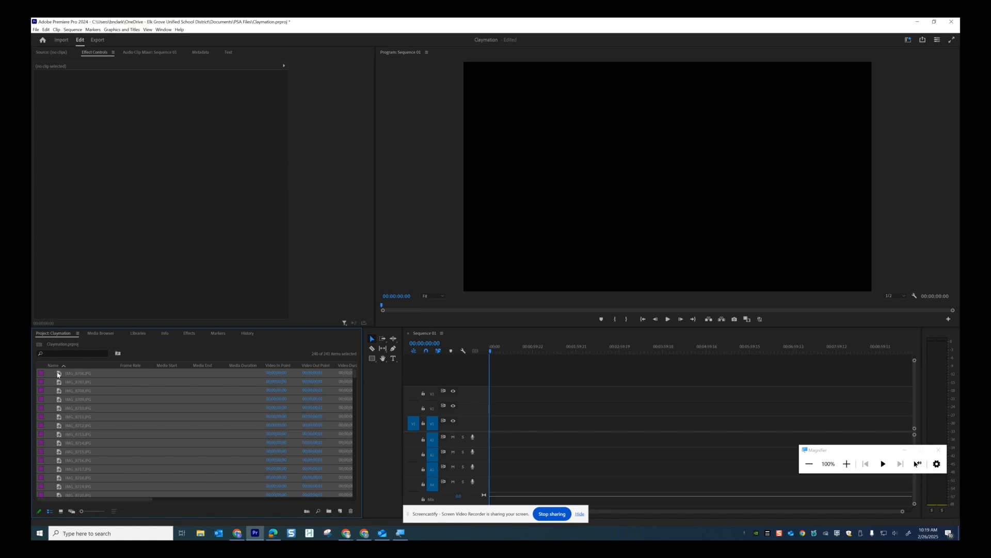
{"action": "left_click_drag", "start_coordinate": [57, 374], "coordinate": [495, 429]}
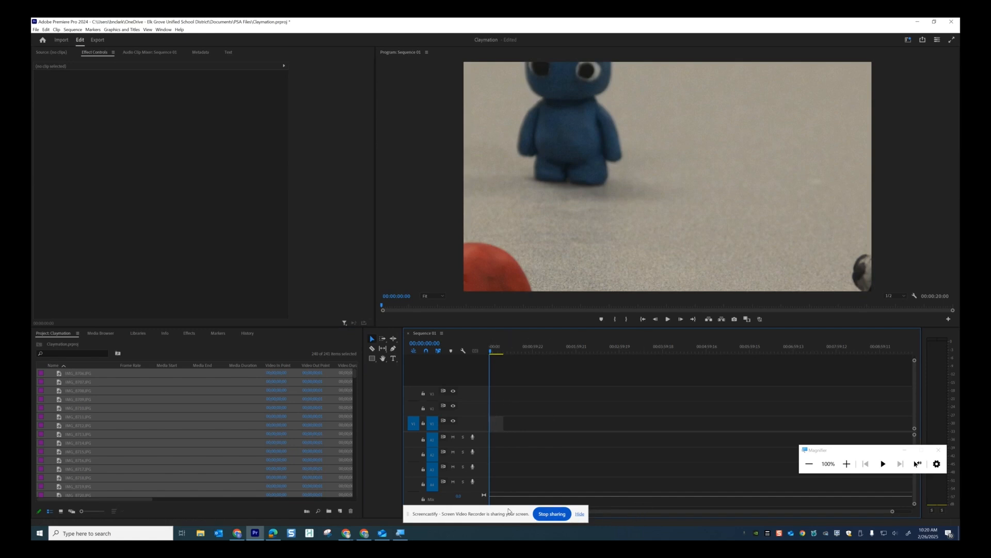
{"action": "left_click_drag", "start_coordinate": [508, 511], "coordinate": [294, 512]}
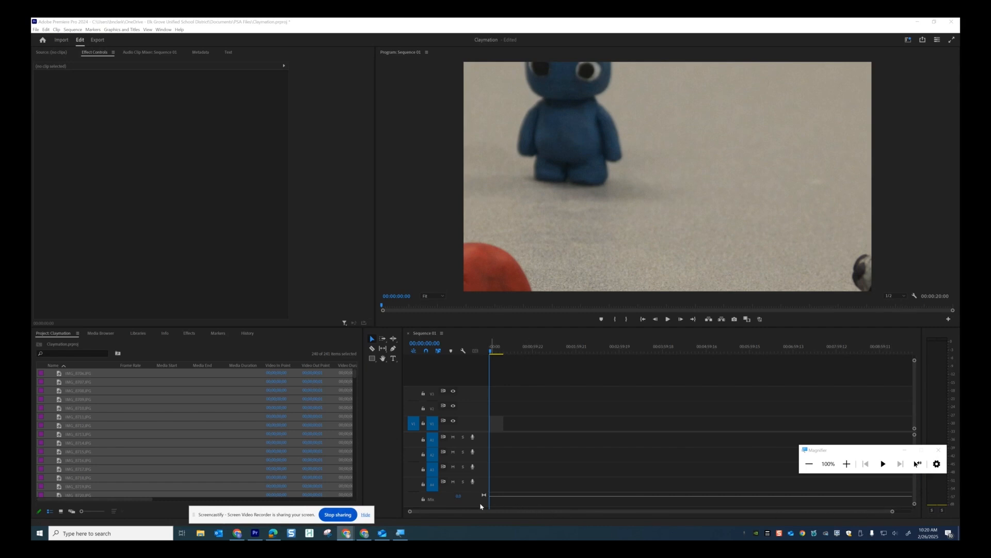
{"action": "left_click", "coordinate": [893, 512]}
{"action": "left_click_drag", "start_coordinate": [893, 512], "coordinate": [642, 507]}
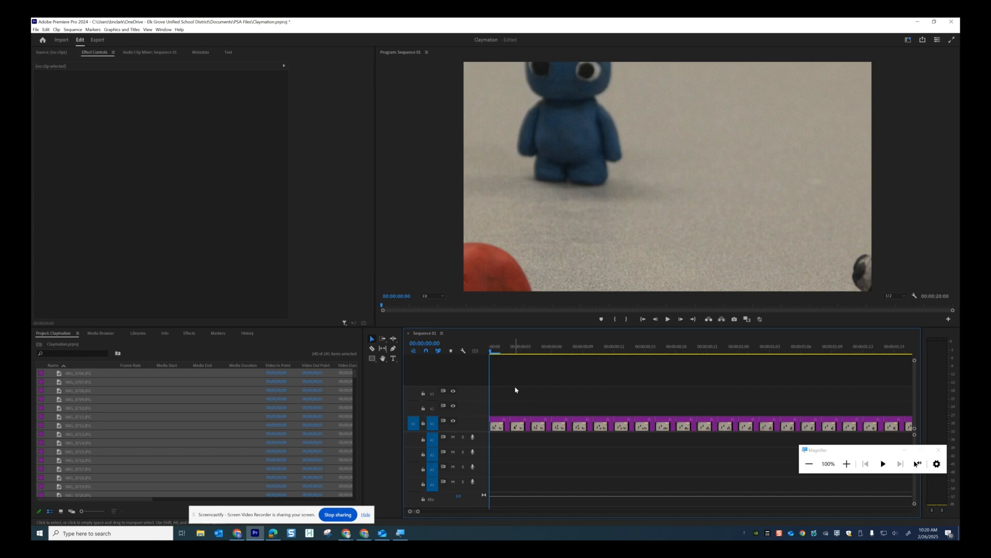
Apply Scale to Frame Size to all clips in the sequence
{"action": "key", "text": "ctrl+a"}
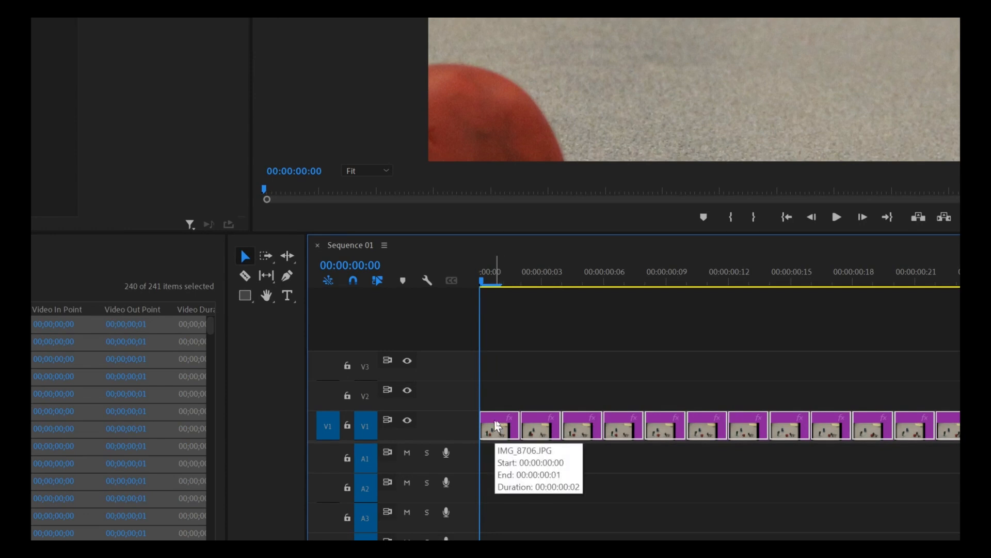
{"action": "right_click", "coordinate": [497, 425]}
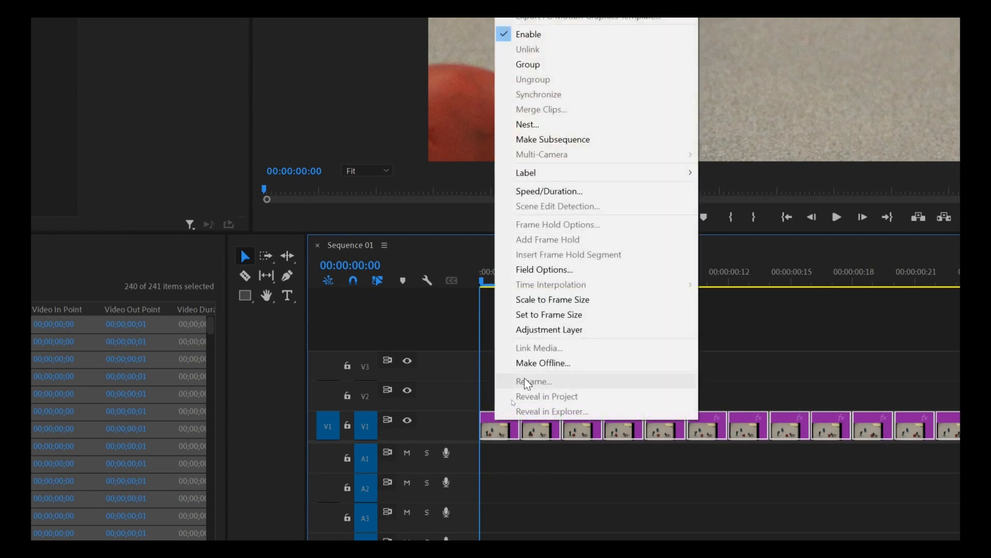
{"action": "left_click", "coordinate": [546, 299]}
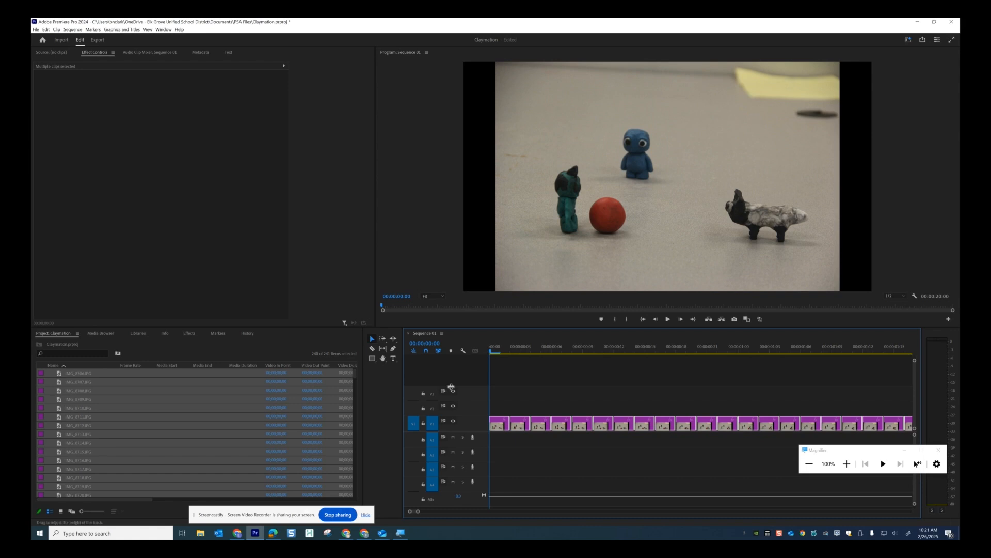
Select only the first V1 clip, IMG_8706.JPG
{"action": "left_click", "coordinate": [503, 404]}
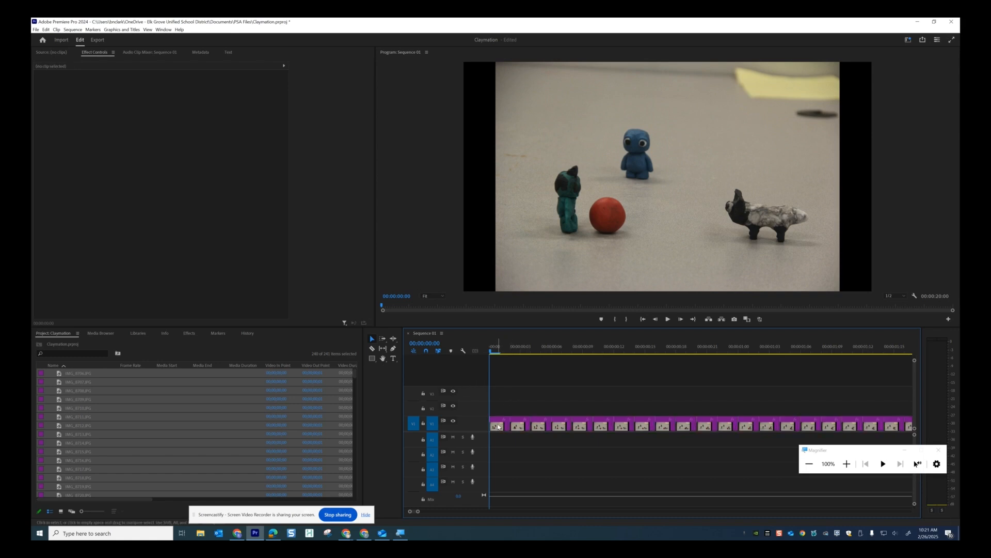
{"action": "left_click", "coordinate": [499, 426]}
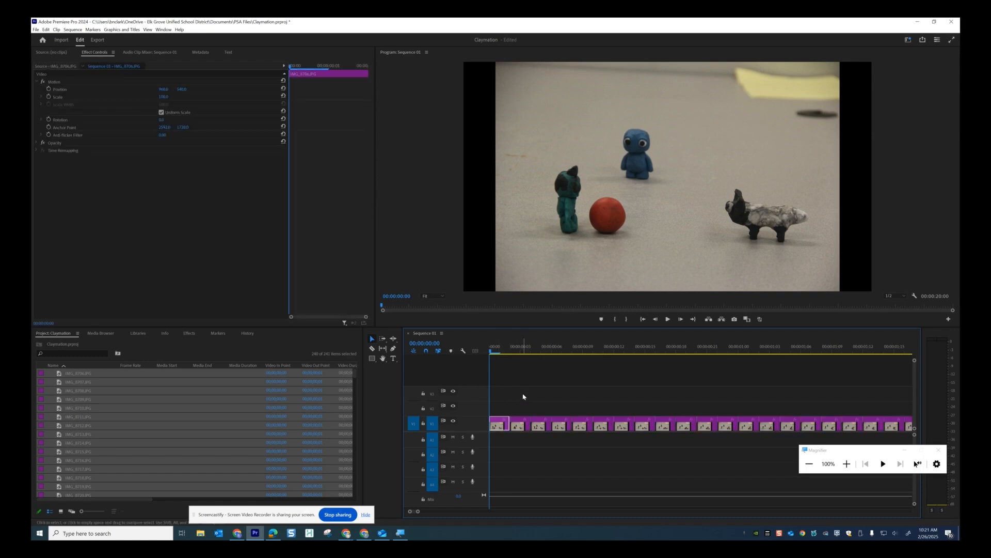
{"action": "left_click", "coordinate": [524, 399]}
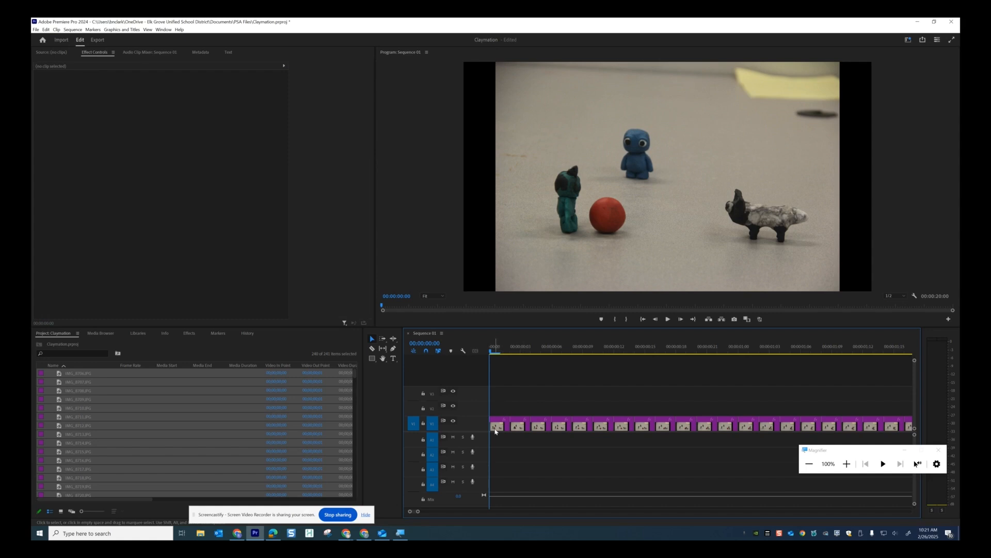
{"action": "left_click", "coordinate": [498, 426]}
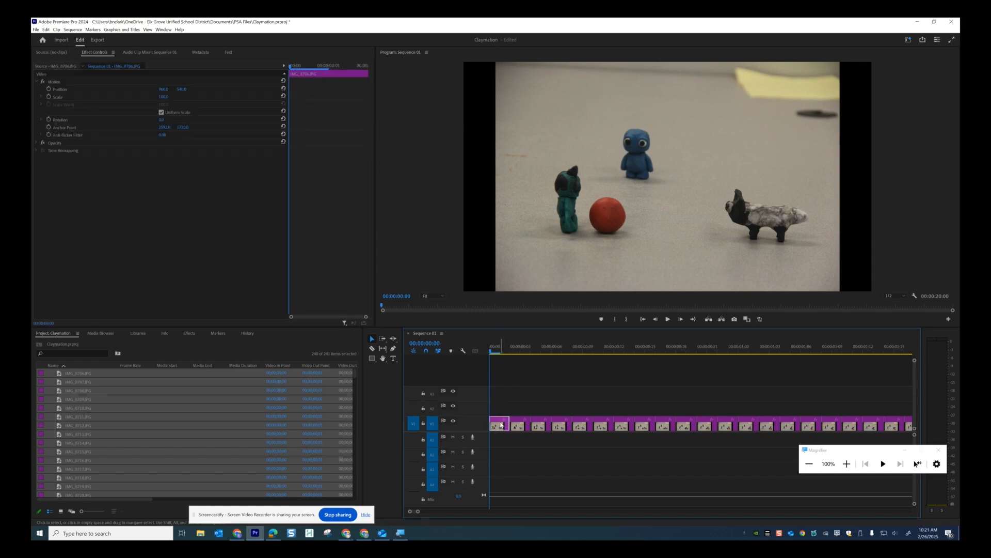
Set the first clip's Motion Scale to 120 in Effect Controls
{"action": "double_click", "coordinate": [501, 425]}
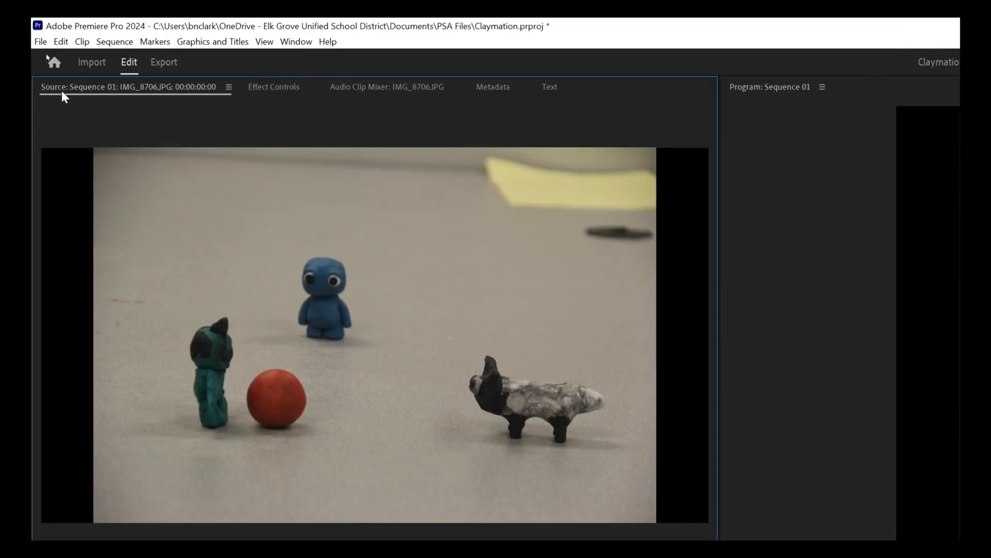
{"action": "left_click", "coordinate": [278, 90]}
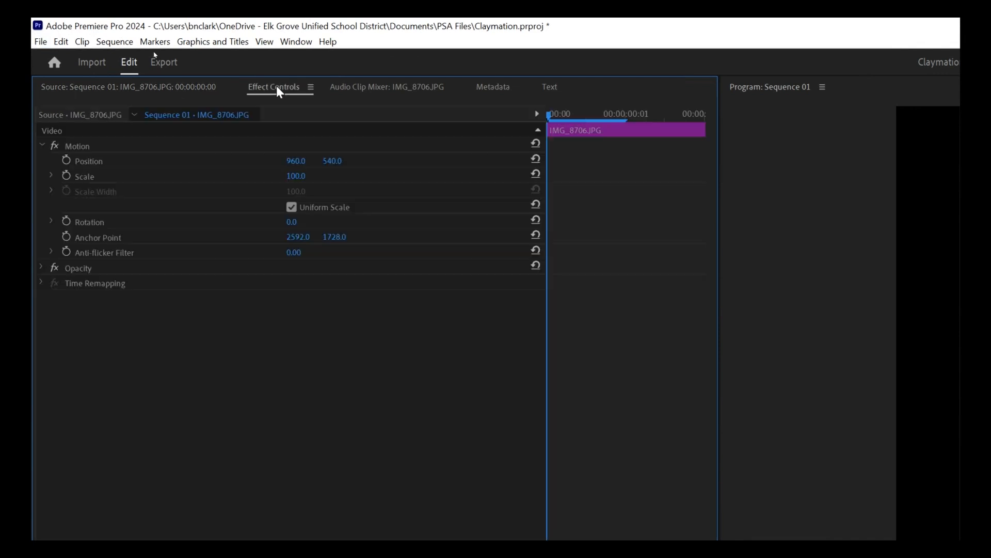
{"action": "left_click", "coordinate": [307, 173]}
{"action": "type", "text": "120"}
{"action": "key", "text": "Return"}
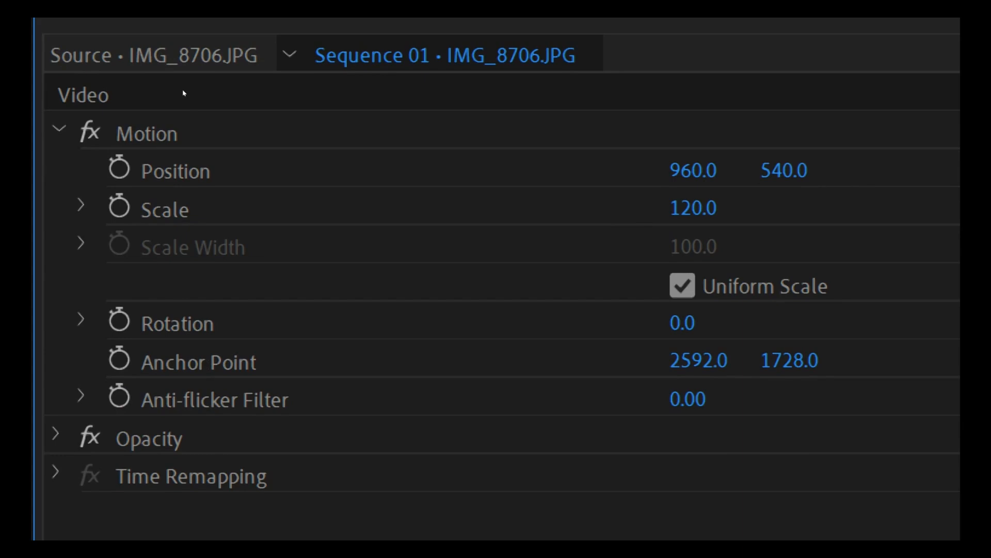
Scrub the first clip's Position Y value to move the image lower in the frame
{"action": "left_click", "coordinate": [800, 170]}
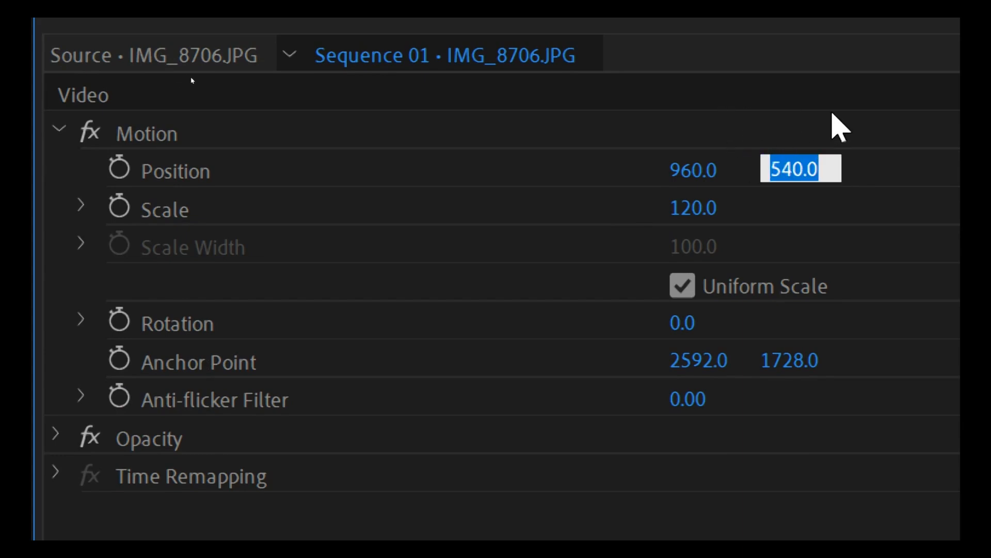
{"action": "left_click", "coordinate": [836, 127]}
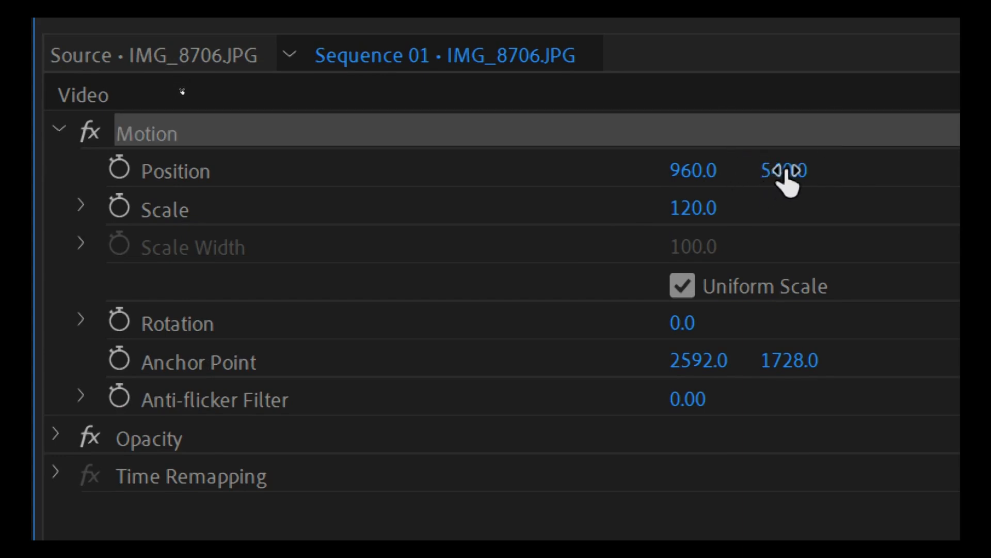
{"action": "mouse_move", "coordinate": [784, 172]}
{"action": "left_mouse_down"}
{"action": "mouse_move", "coordinate": [802, 172]}
{"action": "mouse_move", "coordinate": [793, 172]}
{"action": "left_mouse_up"}
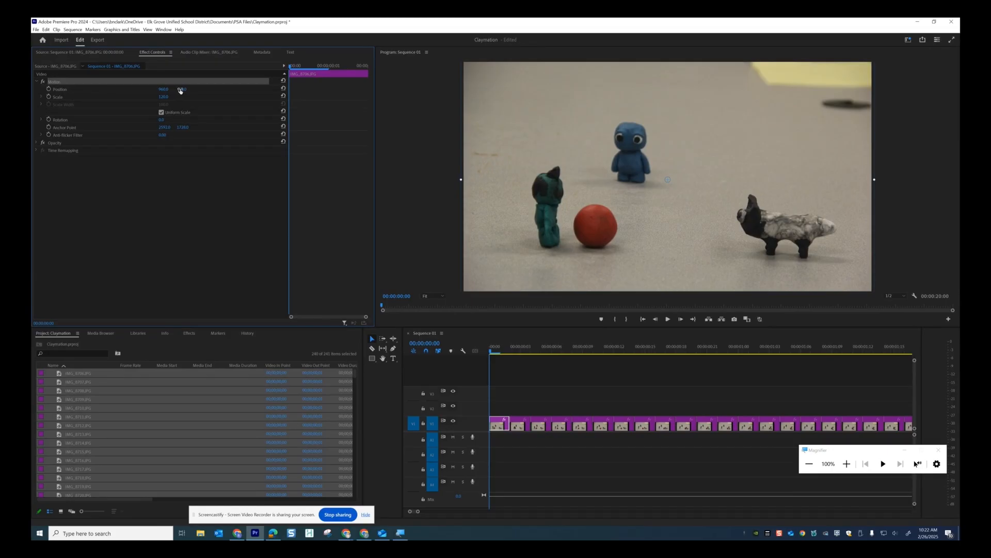
{"action": "left_click_drag", "start_coordinate": [180, 91], "coordinate": [125, 80]}
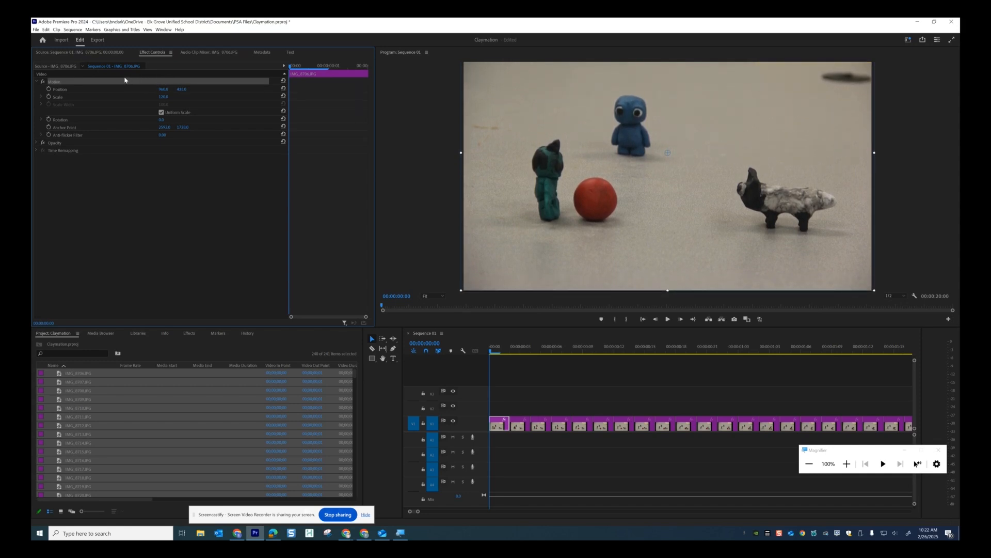
Copy the first clip on V1 along with its settings
{"action": "left_click", "coordinate": [499, 428]}
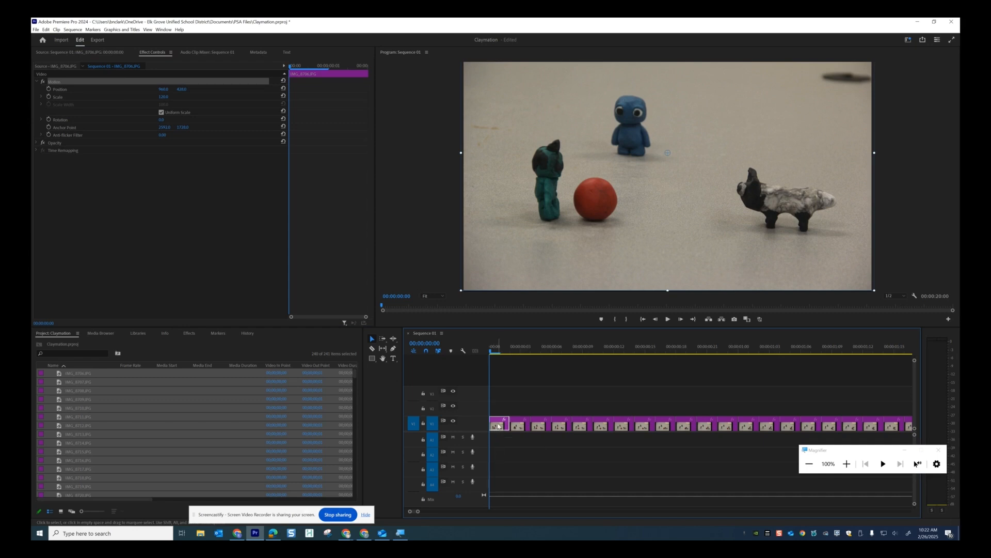
{"action": "right_click", "coordinate": [499, 424]}
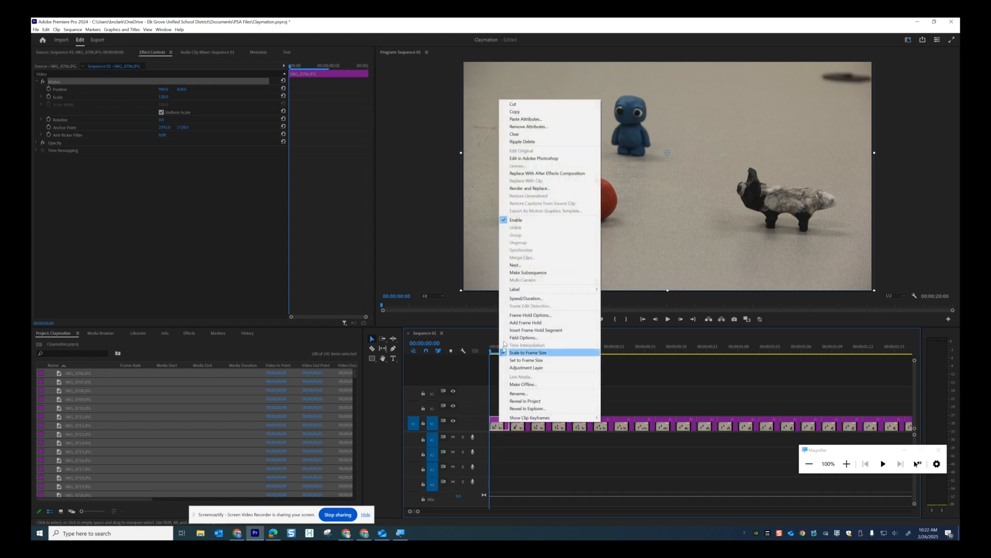
{"action": "left_click", "coordinate": [513, 112]}
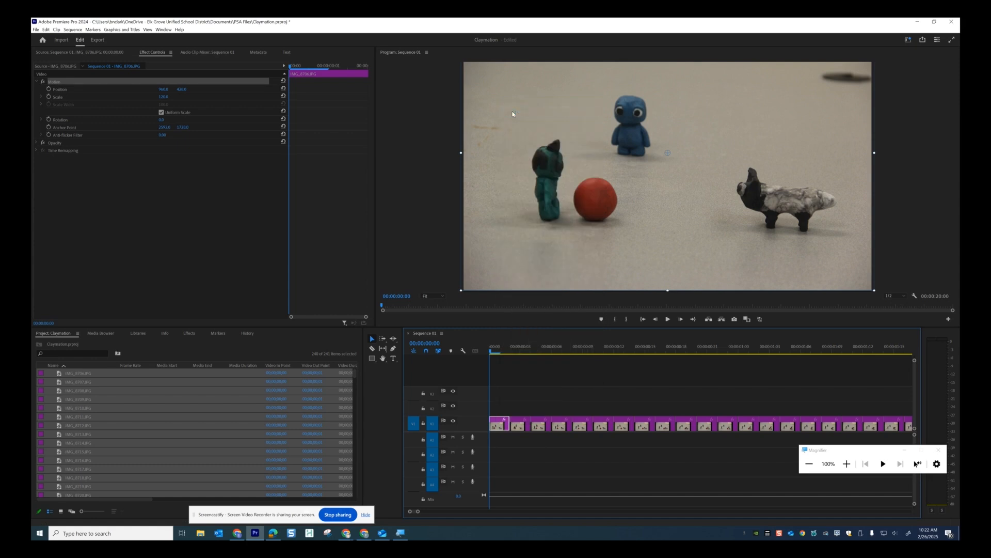
Paste the Motion attributes onto all remaining V1 clips and scrub back to check them
{"action": "left_click", "coordinate": [525, 390]}
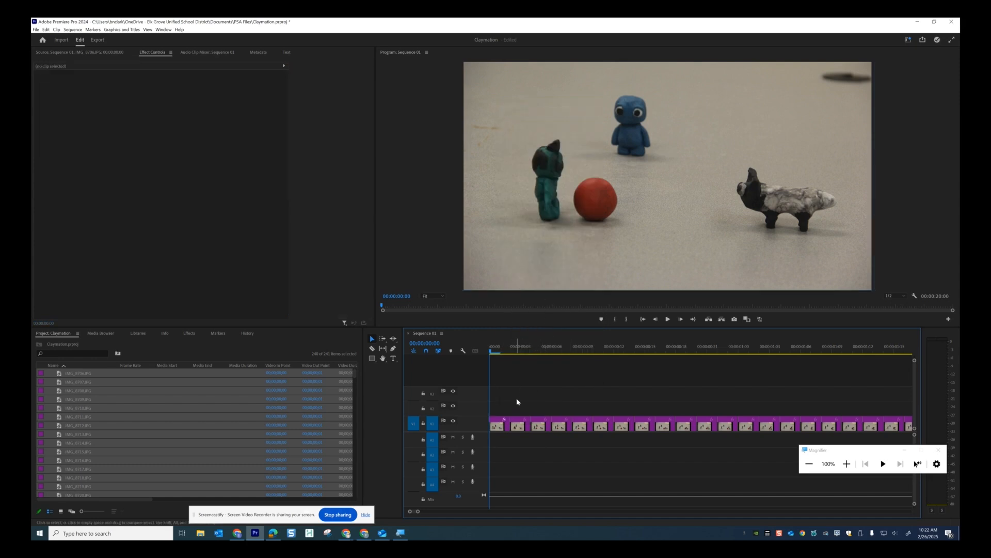
{"action": "left_click_drag", "start_coordinate": [518, 400], "coordinate": [787, 435]}
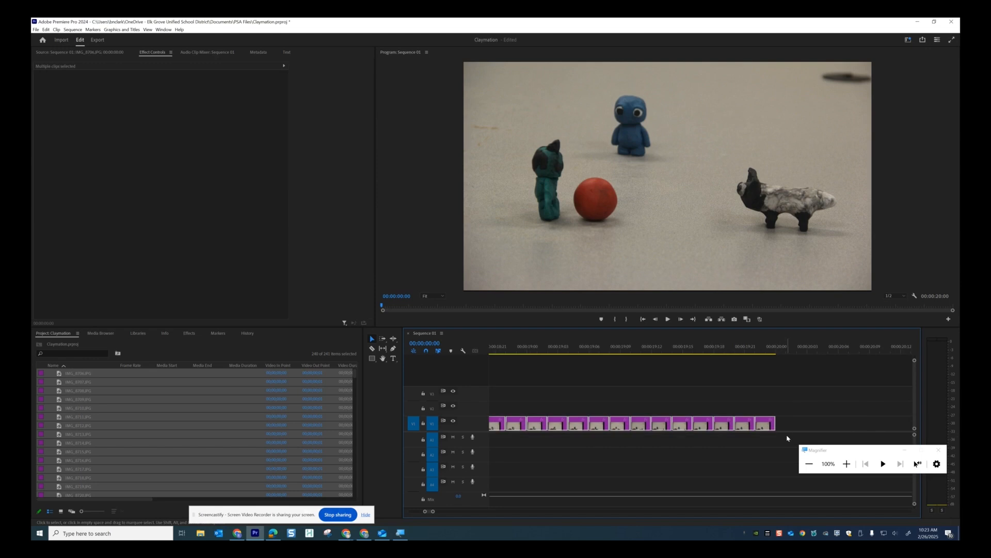
{"action": "right_click", "coordinate": [767, 425]}
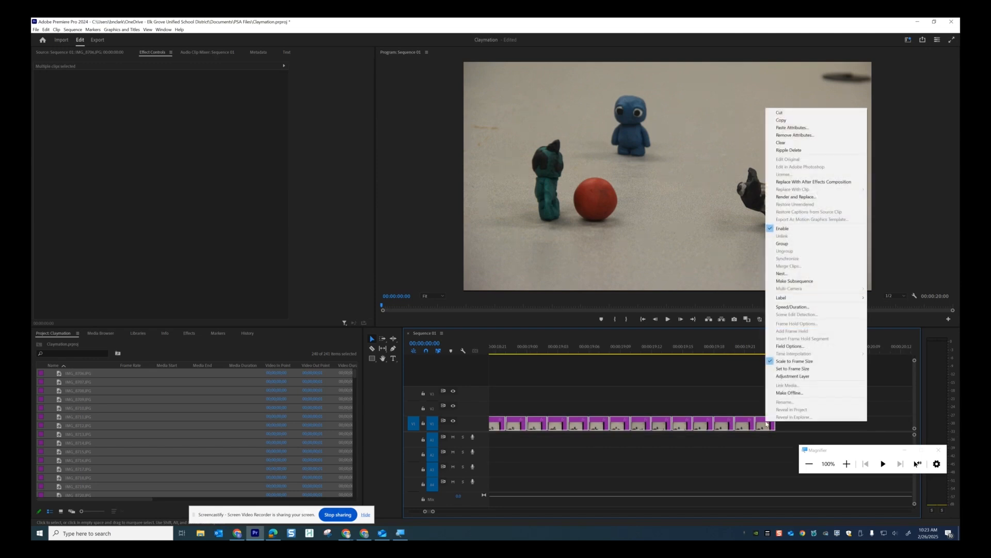
{"action": "left_click", "coordinate": [790, 129]}
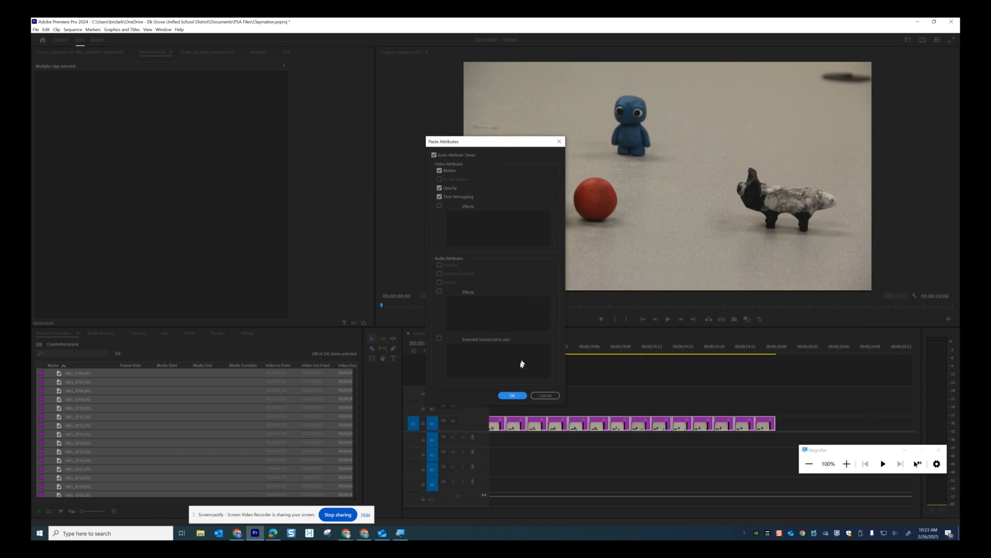
{"action": "left_click", "coordinate": [513, 396]}
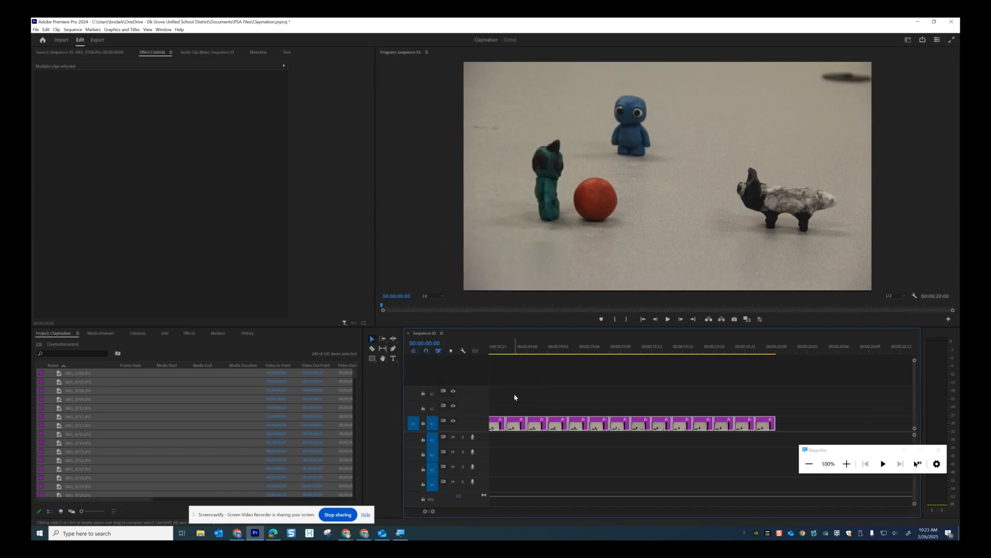
{"action": "left_click_drag", "start_coordinate": [515, 355], "coordinate": [454, 349]}
Preview the animation from the start, then jump the playhead to the sequence end at 00:00:20:00
{"action": "left_click", "coordinate": [668, 319]}
{"action": "left_click", "coordinate": [668, 320]}
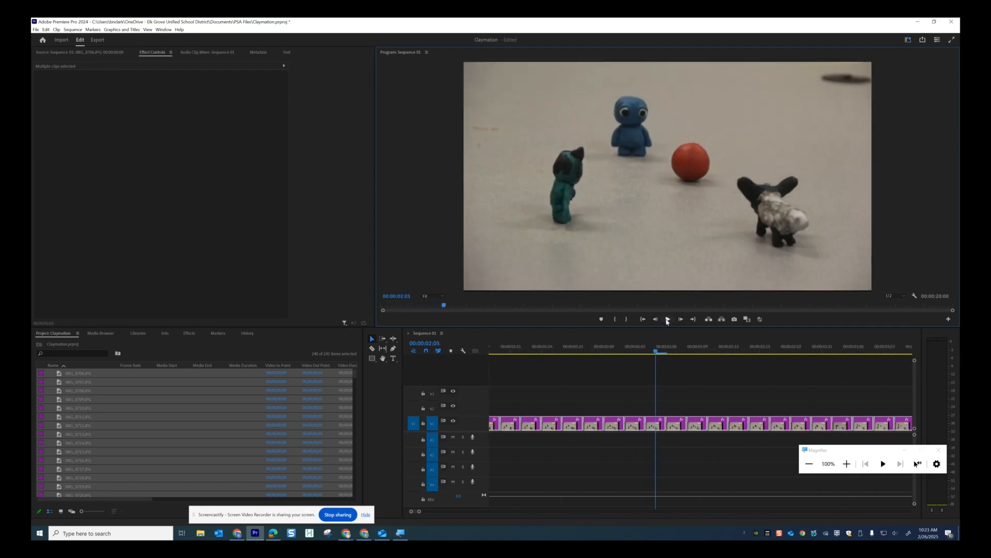
{"action": "left_click", "coordinate": [657, 351]}
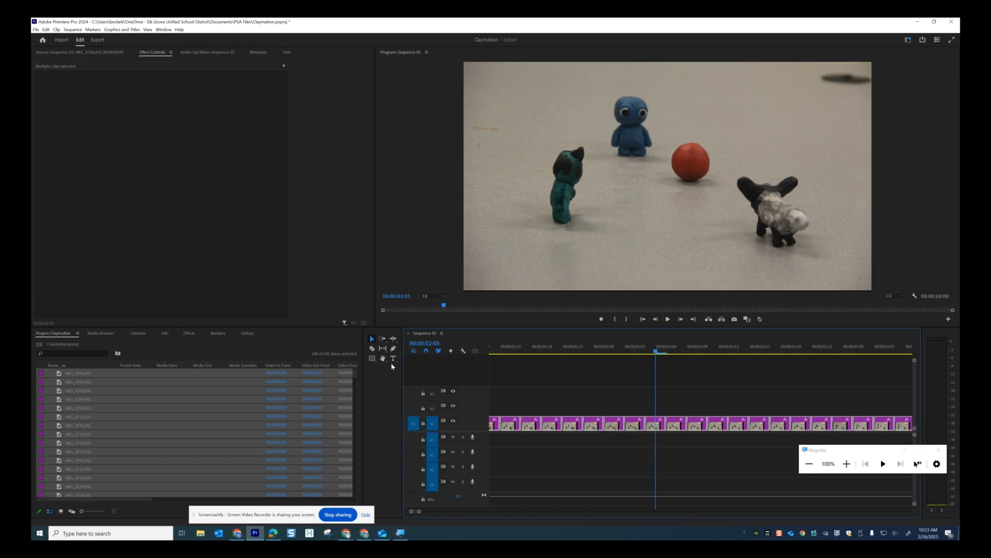
{"action": "key", "text": "End"}
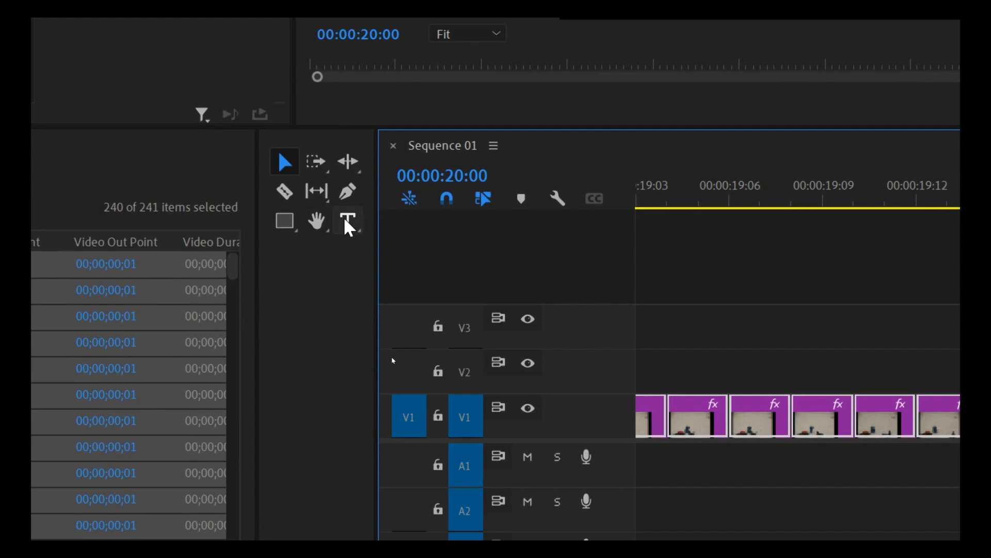
{"action": "left_click", "coordinate": [348, 220]}
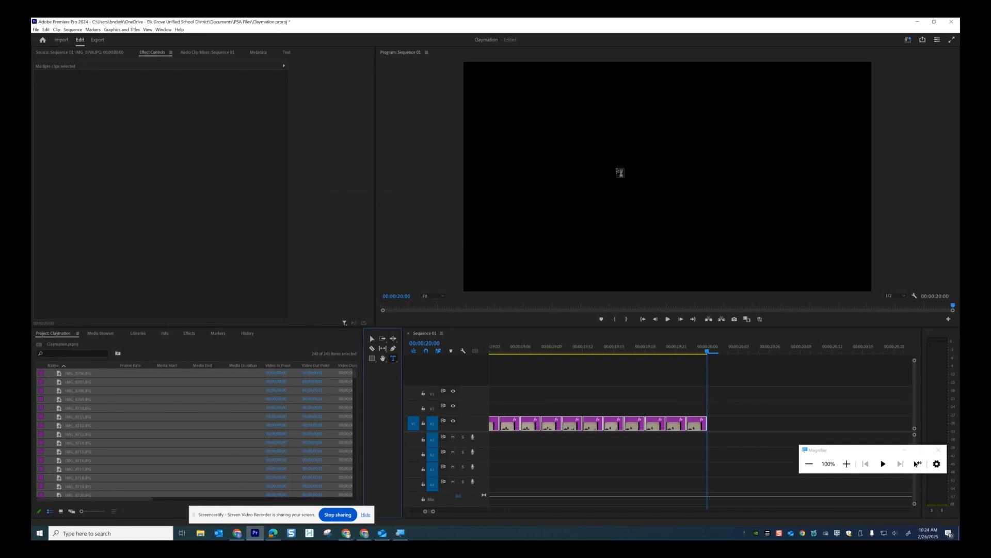
Type a closing title reading 'Animated By' with each animator's name on its own line
{"action": "left_click", "coordinate": [619, 155]}
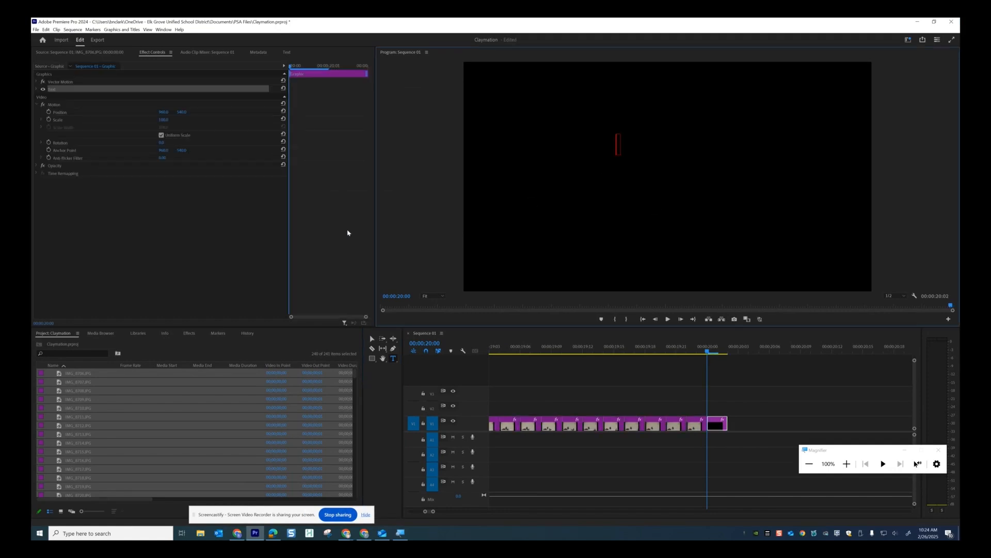
{"action": "type", "text": "Anima"}
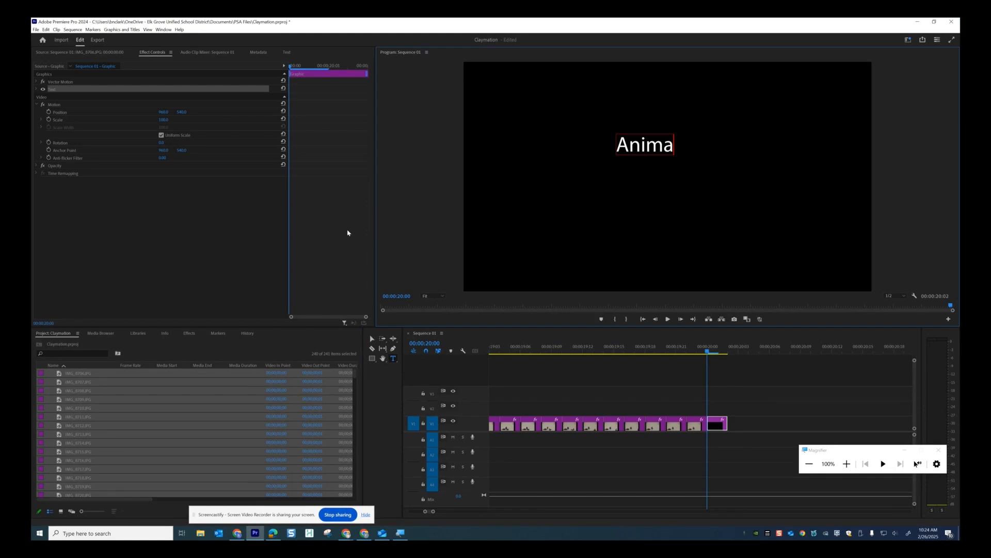
{"action": "type", "text": "ted BY"}
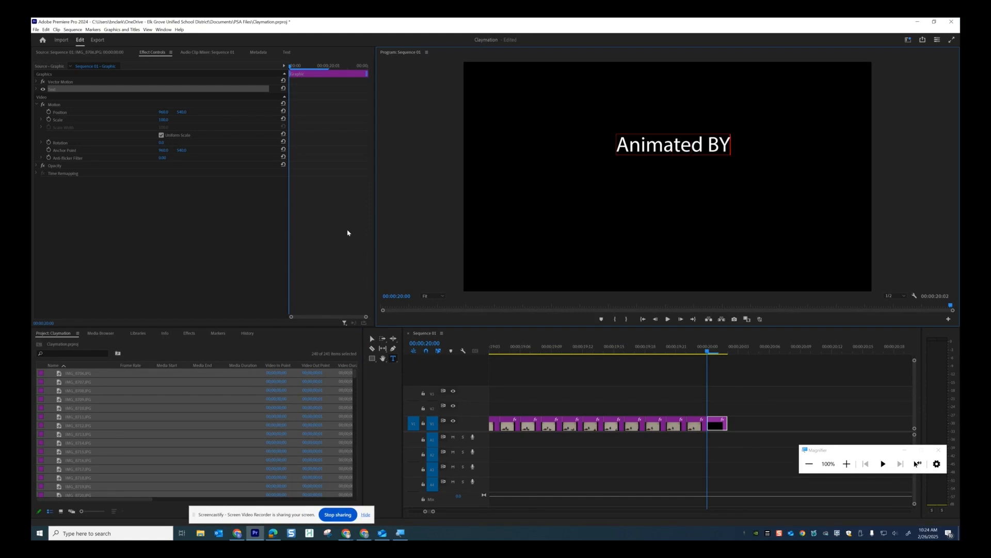
{"action": "key", "text": "BackSpace"}
{"action": "type", "text": "y"}
{"action": "key", "text": "Return"}
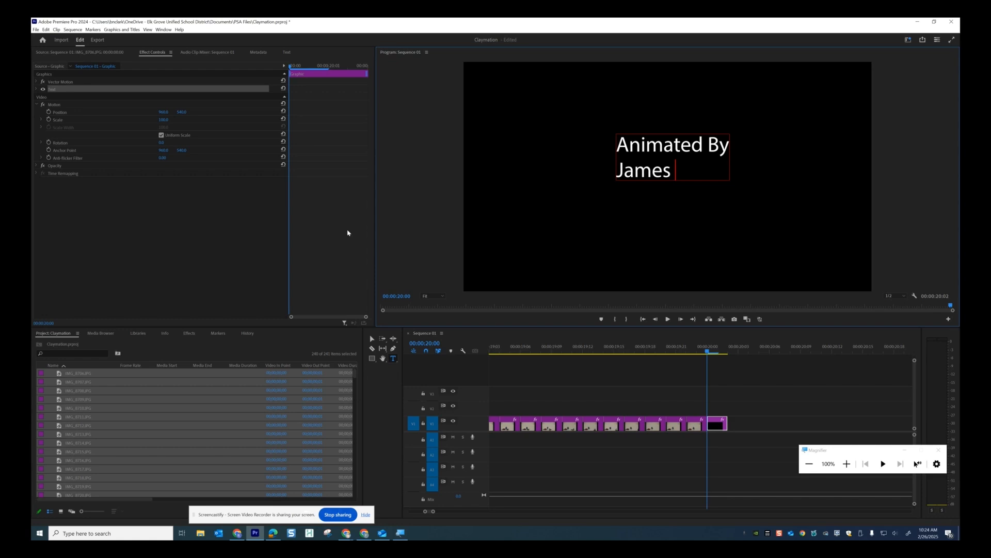
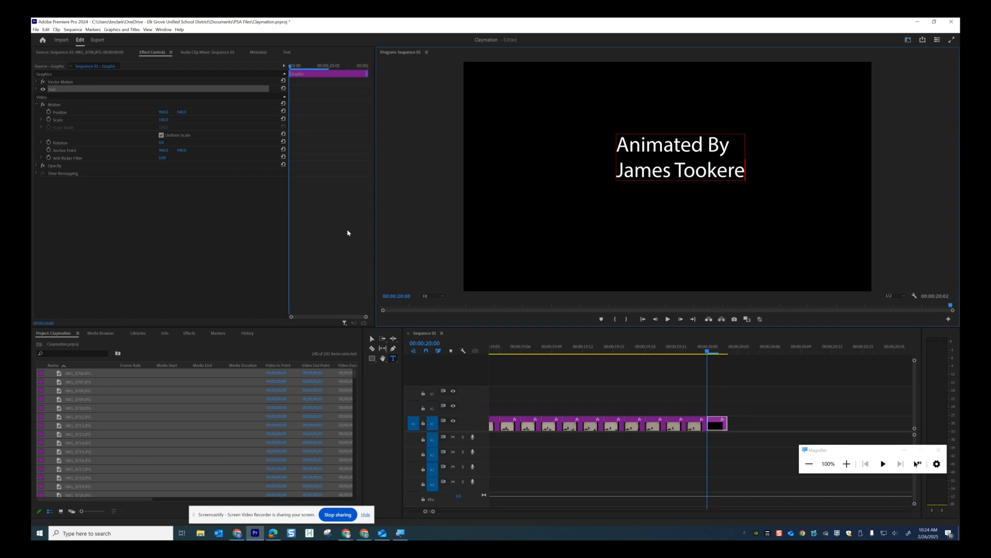
{"action": "key", "text": "Return"}
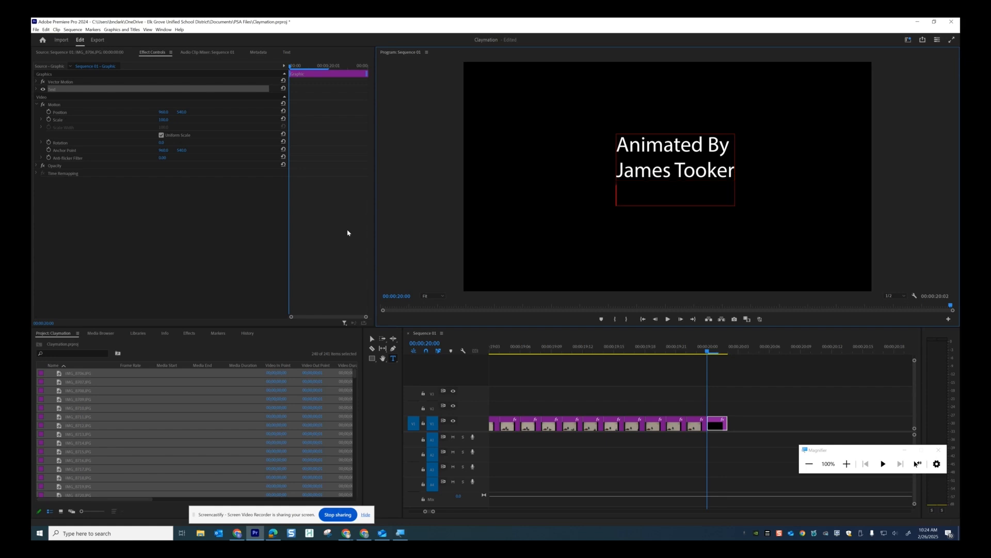
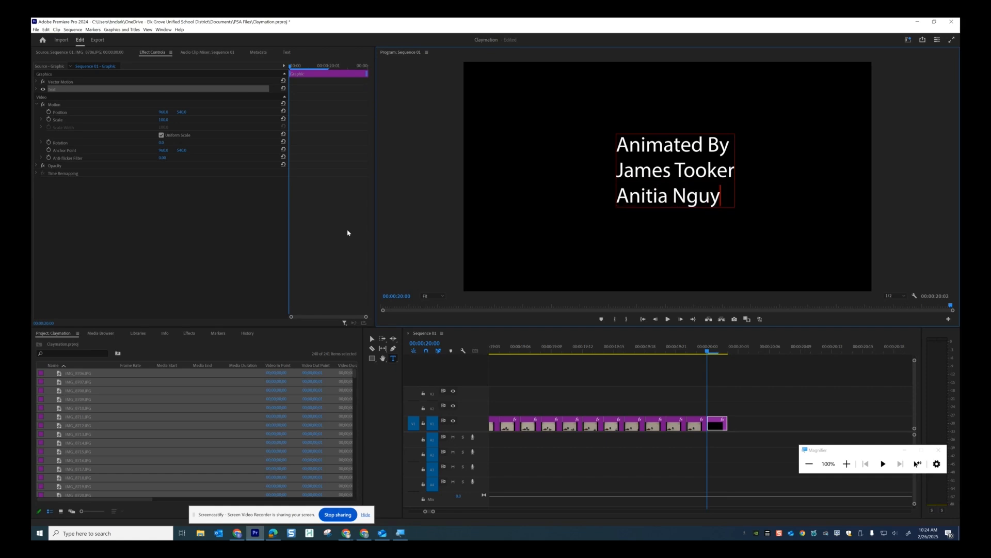
Nudge the credits title slightly right and down, then move the playhead onto the title clip
{"action": "left_click", "coordinate": [371, 339]}
{"action": "mouse_move", "coordinate": [651, 186]}
{"action": "left_mouse_down"}
{"action": "mouse_move", "coordinate": [672, 185]}
{"action": "mouse_move", "coordinate": [670, 203]}
{"action": "mouse_move", "coordinate": [658, 193]}
{"action": "left_mouse_up"}
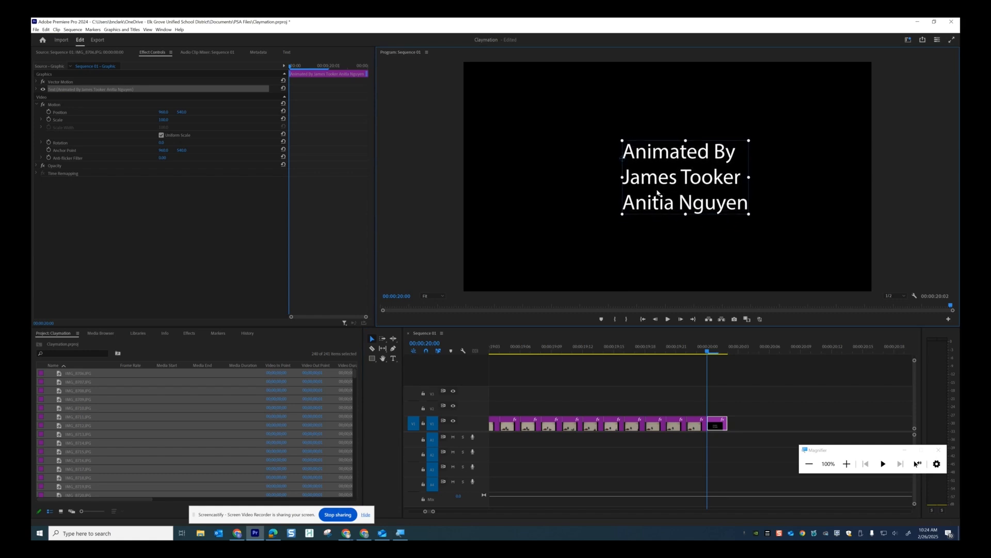
{"action": "left_click_drag", "start_coordinate": [706, 353], "coordinate": [298, 342]}
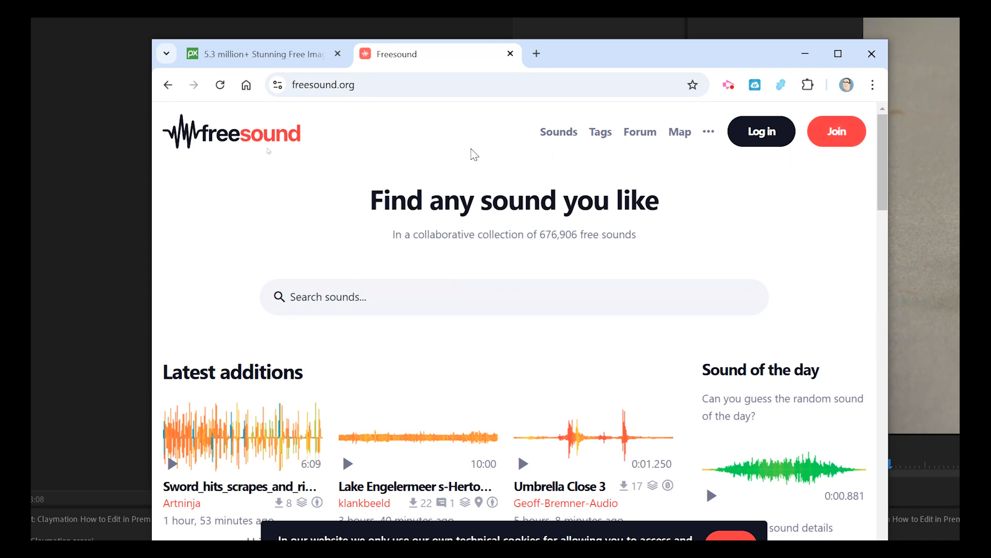
Find the Rolling Ball Wood Floor sound effect in Pixabay's sound effects section
{"action": "left_click", "coordinate": [257, 58]}
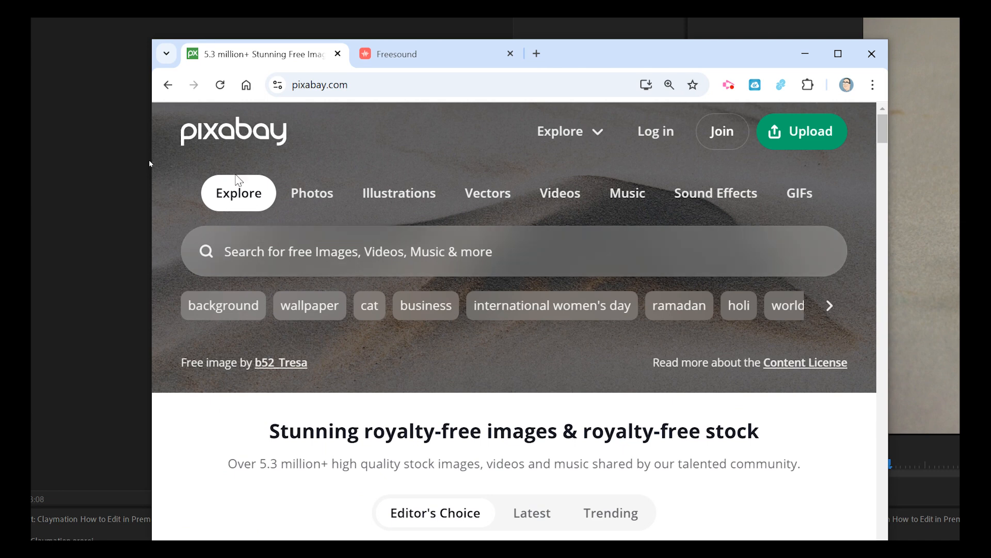
{"action": "left_click", "coordinate": [719, 195]}
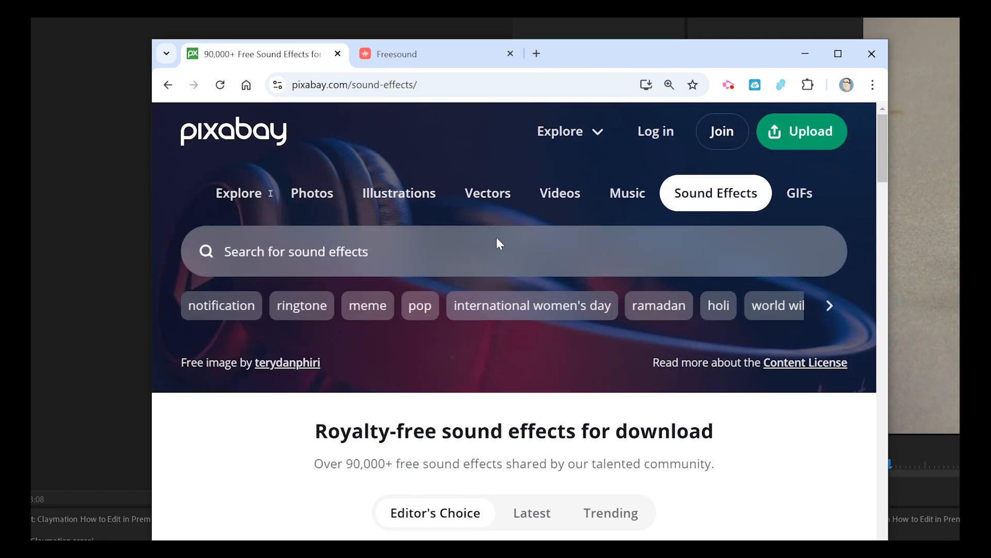
{"action": "left_click", "coordinate": [262, 250]}
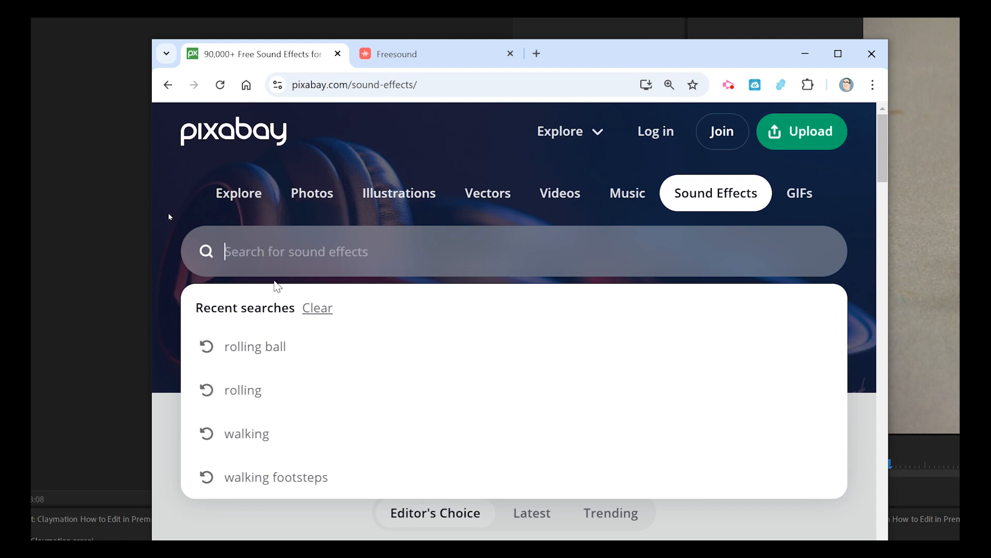
{"action": "left_click", "coordinate": [258, 357]}
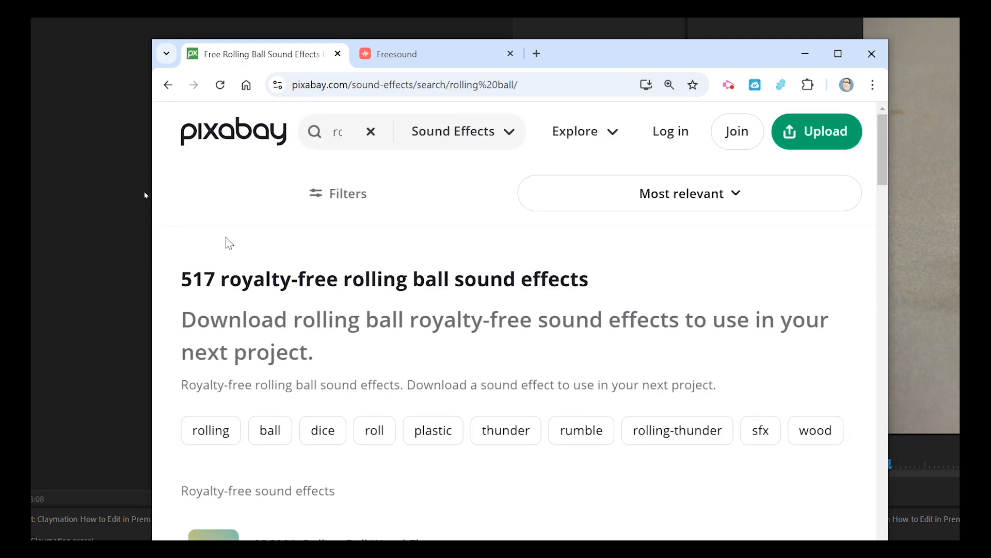
{"action": "scroll", "coordinate": [232, 258], "scroll_direction": "down", "scroll_amount": 4}
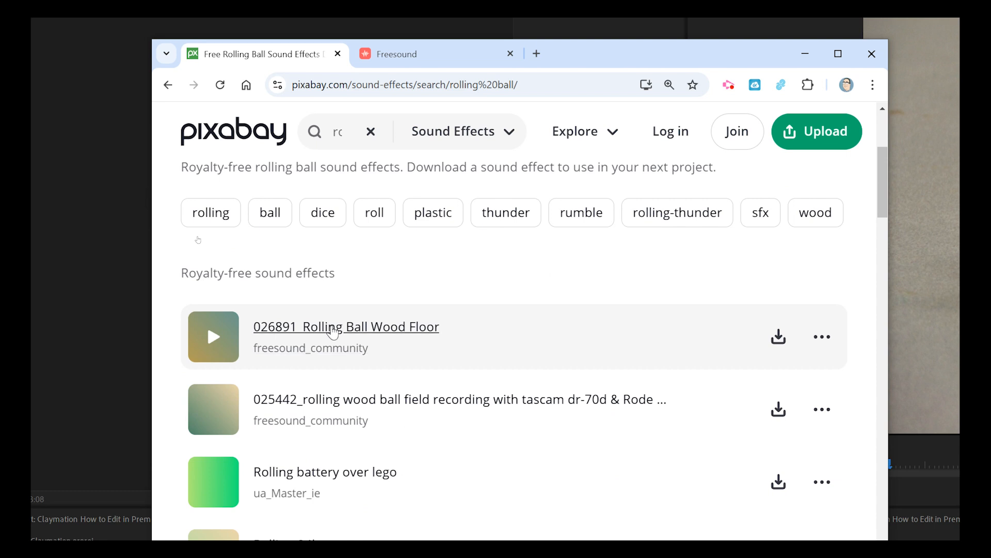
{"action": "left_click", "coordinate": [333, 330]}
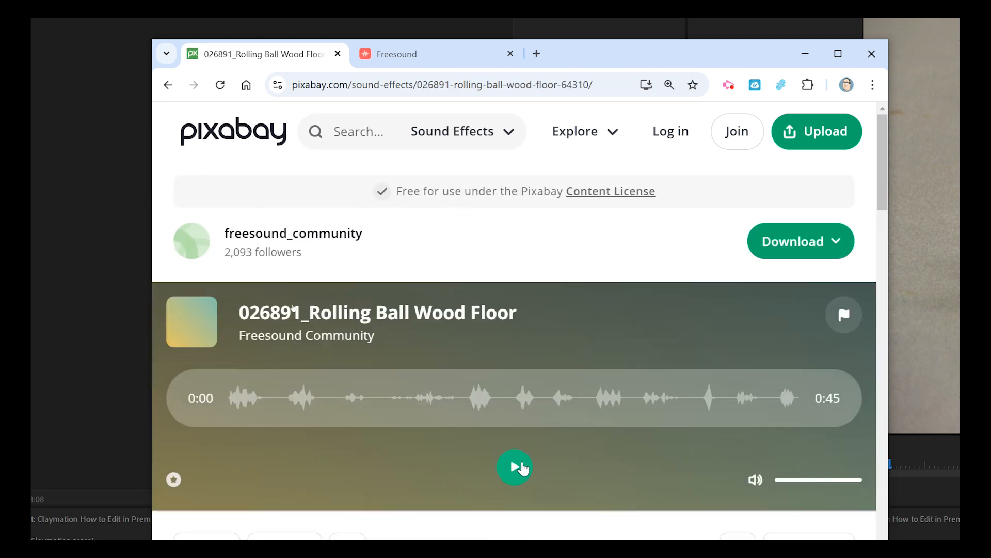
Preview the rolling ball sound and download it as an MP3
{"action": "left_click", "coordinate": [521, 467]}
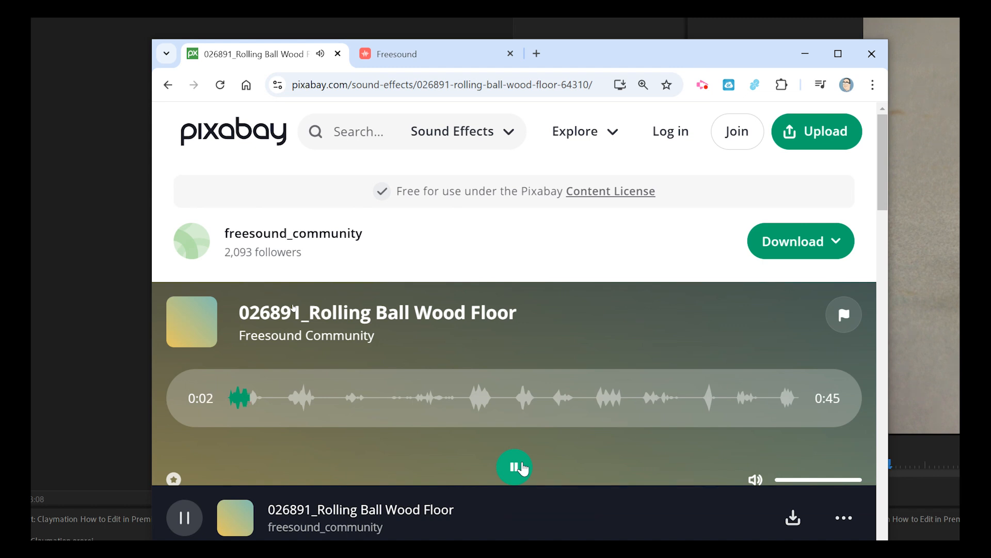
{"action": "left_click", "coordinate": [520, 468]}
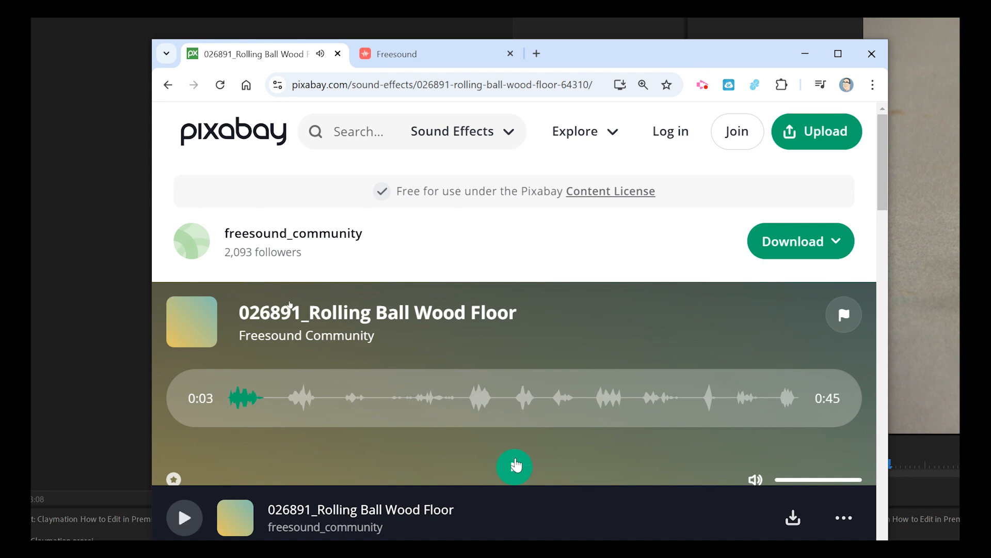
{"action": "left_click", "coordinate": [811, 239]}
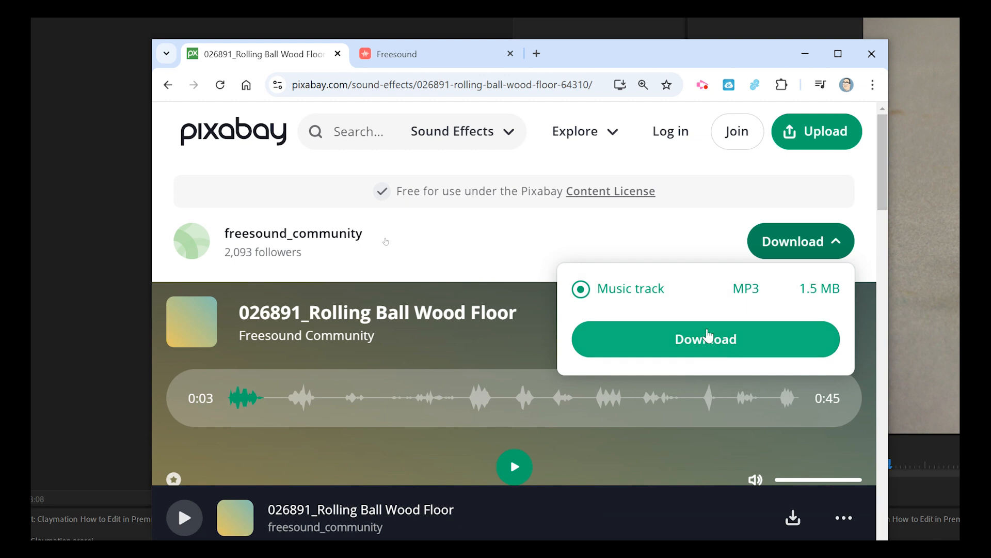
{"action": "left_click", "coordinate": [707, 336]}
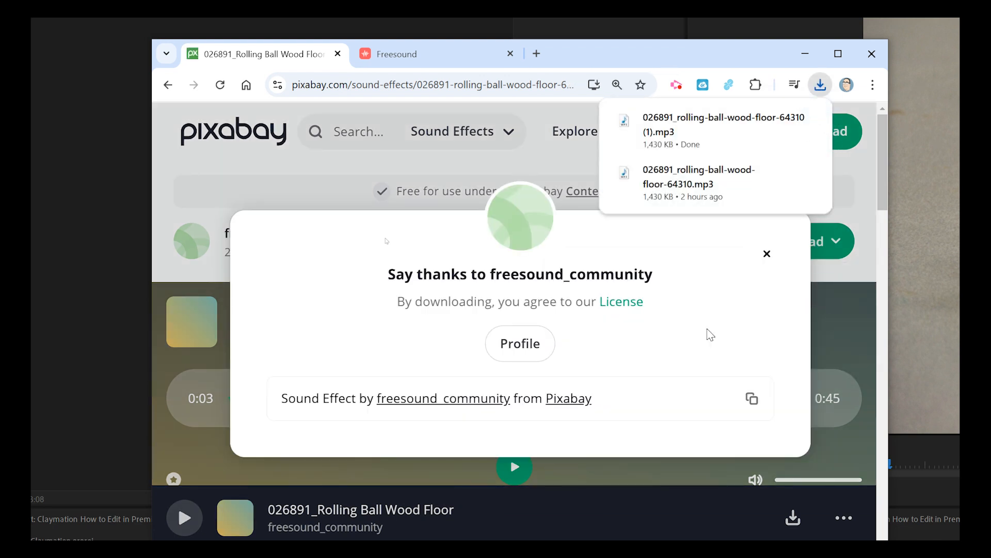
Copy the downloaded rolling ball MP3 from the Downloads folder
{"action": "left_click", "coordinate": [782, 120]}
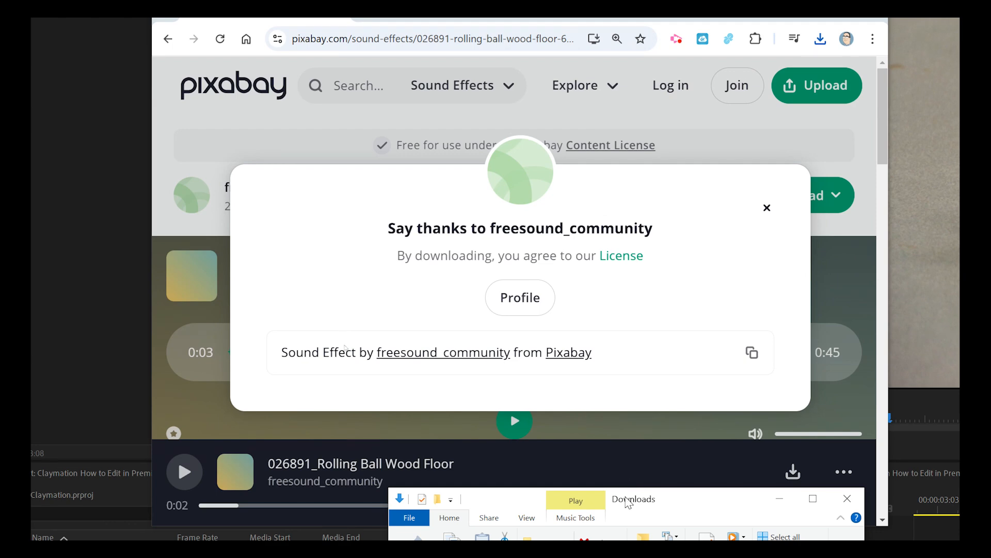
{"action": "left_click_drag", "start_coordinate": [632, 488], "coordinate": [432, 97]}
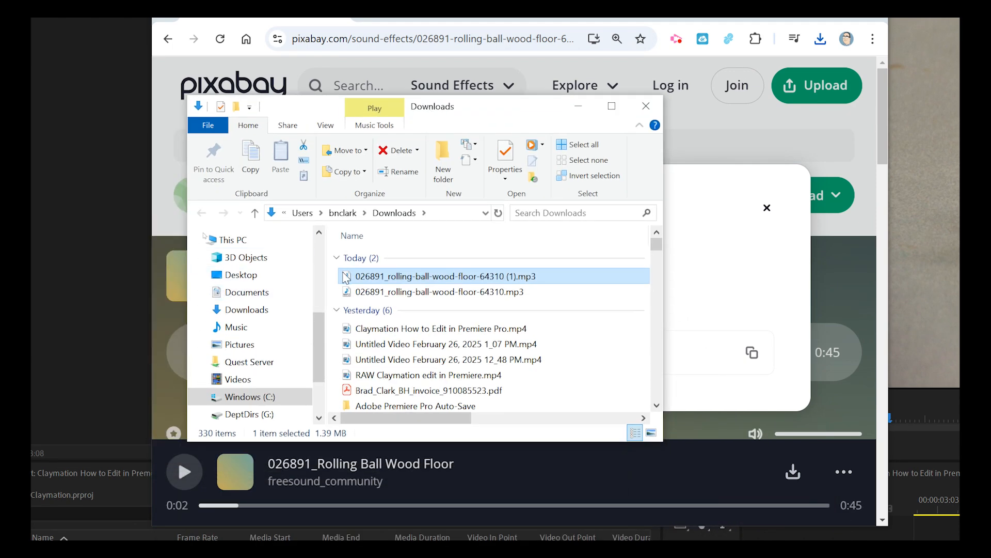
{"action": "key", "text": "ctrl+c"}
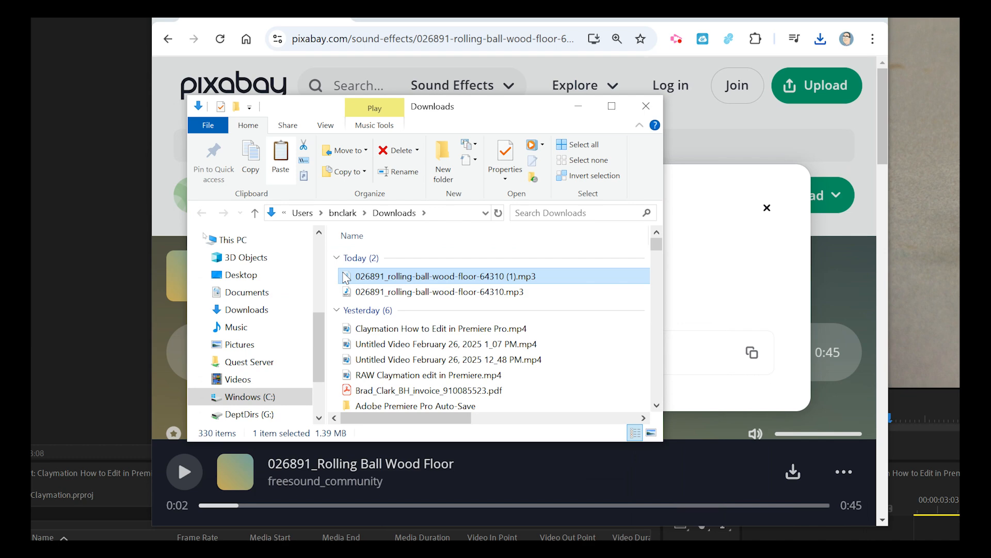
Paste the MP3 into Documents > Animation 3 > 100CANON alongside the claymation photos
{"action": "left_click", "coordinate": [247, 292]}
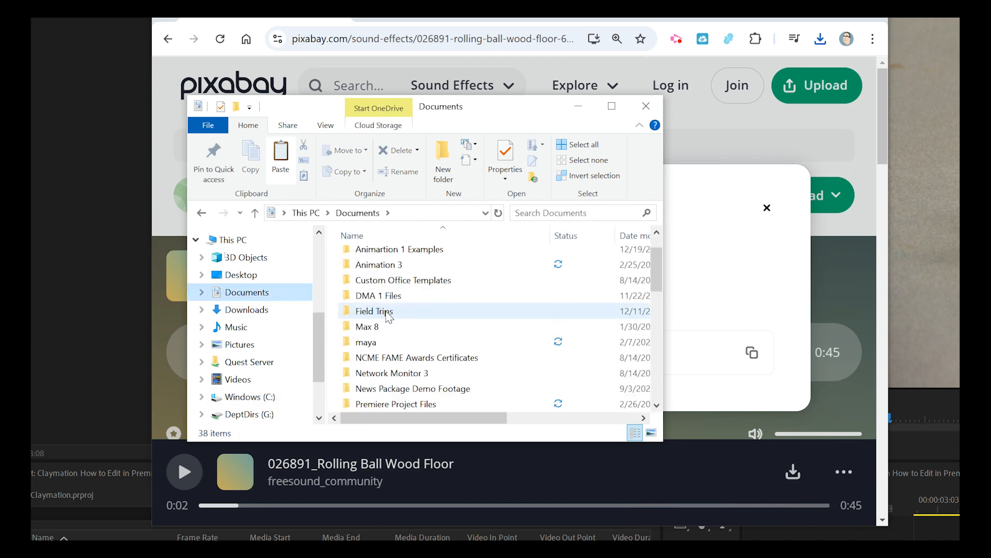
{"action": "scroll", "coordinate": [388, 318], "scroll_direction": "down", "scroll_amount": 3}
{"action": "scroll", "coordinate": [391, 325], "scroll_direction": "down", "scroll_amount": 5}
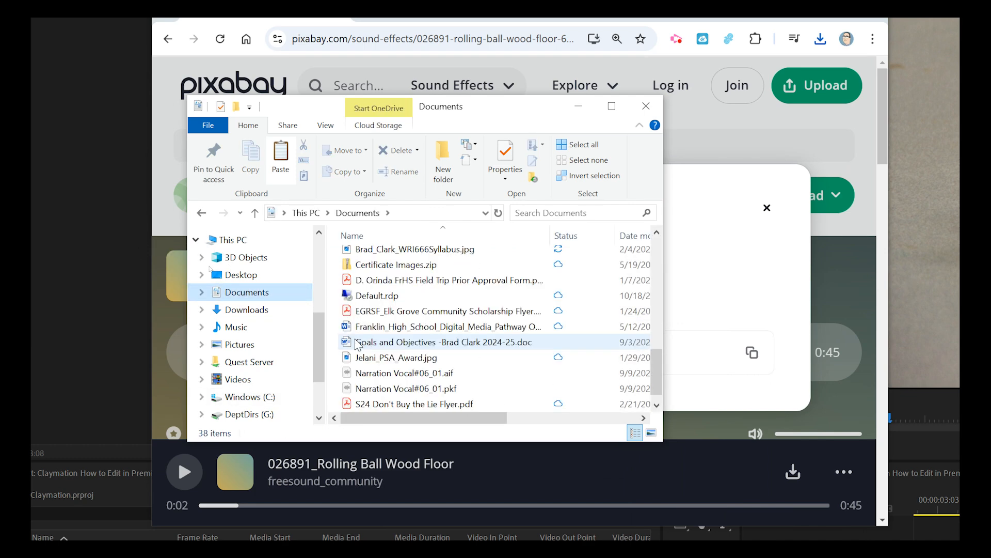
{"action": "scroll", "coordinate": [356, 343], "scroll_direction": "up", "scroll_amount": 1}
{"action": "scroll", "coordinate": [357, 342], "scroll_direction": "down", "scroll_amount": 2}
{"action": "scroll", "coordinate": [359, 338], "scroll_direction": "up", "scroll_amount": 5}
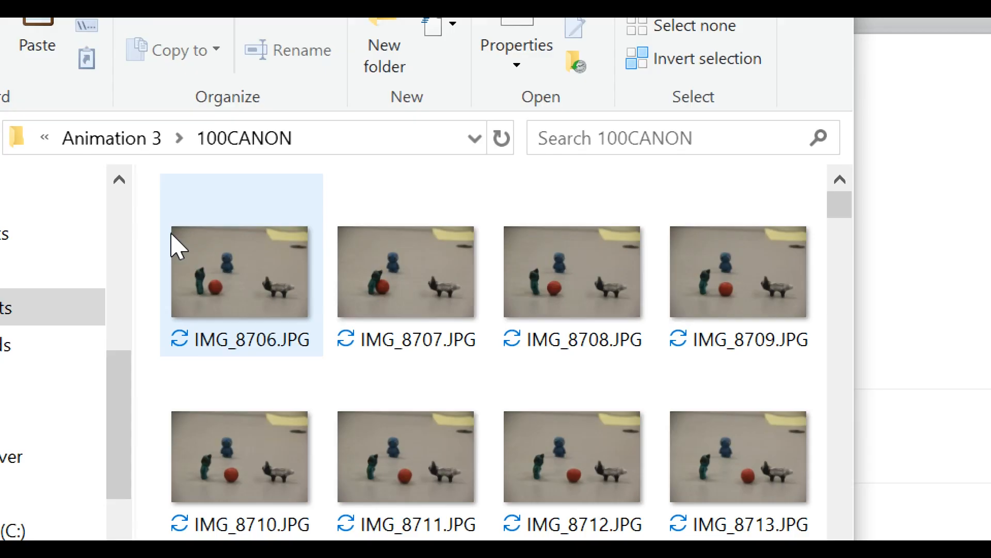
{"action": "key", "text": "ctrl+v"}
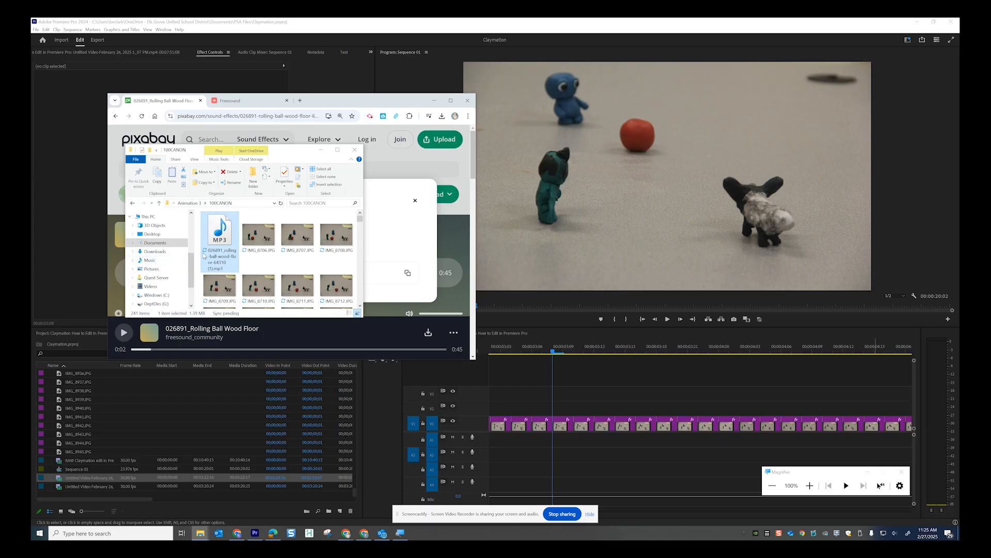
{"action": "mouse_move", "coordinate": [220, 233]}
{"action": "left_mouse_down"}
{"action": "mouse_move", "coordinate": [225, 251]}
{"action": "mouse_move", "coordinate": [339, 356]}
{"action": "mouse_move", "coordinate": [507, 408]}
{"action": "mouse_move", "coordinate": [557, 443]}
{"action": "mouse_move", "coordinate": [325, 320]}
{"action": "mouse_move", "coordinate": [272, 229]}
{"action": "mouse_move", "coordinate": [223, 232]}
{"action": "left_mouse_up"}
Import the rolling ball MP3 via File > Import and load it in the Source monitor
{"action": "left_click", "coordinate": [69, 235]}
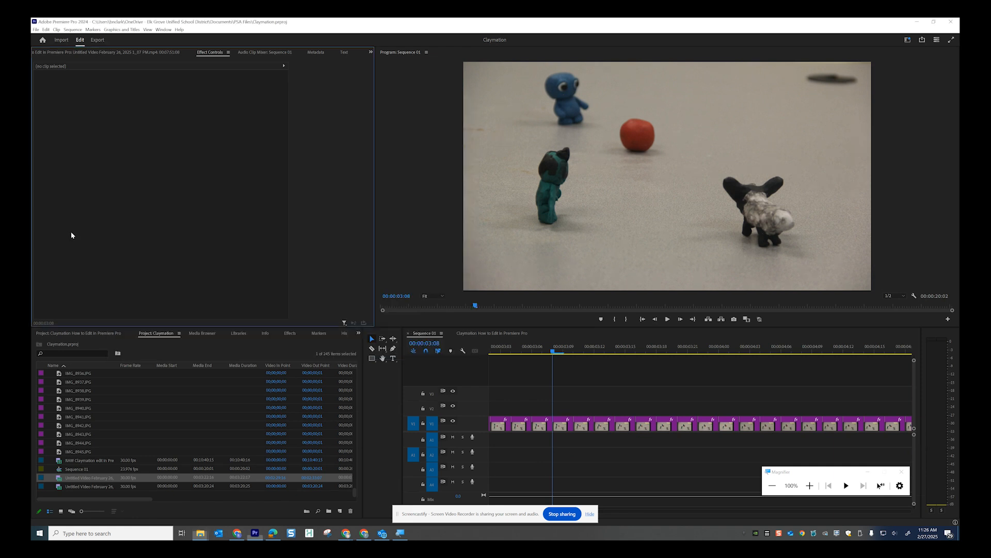
{"action": "left_click", "coordinate": [36, 29]}
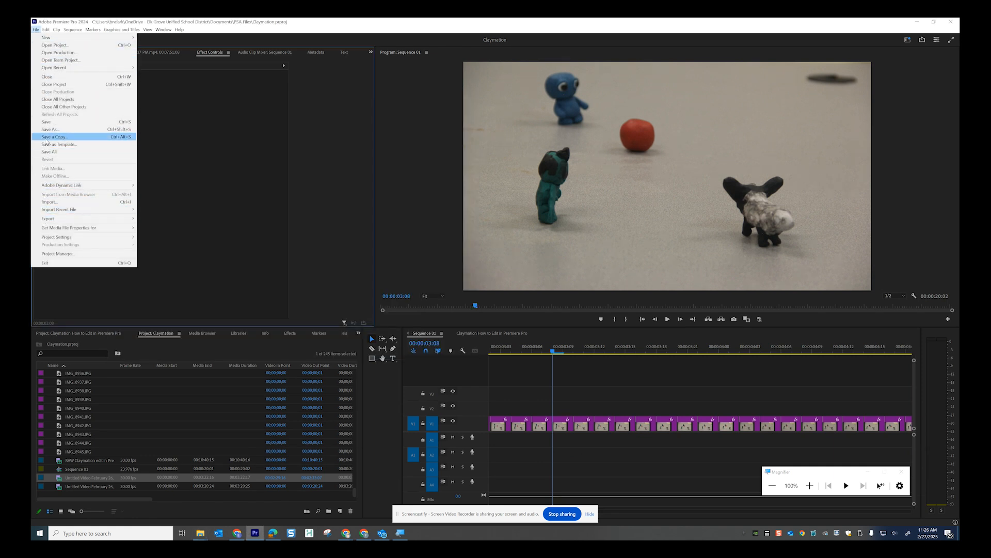
{"action": "left_click", "coordinate": [50, 202]}
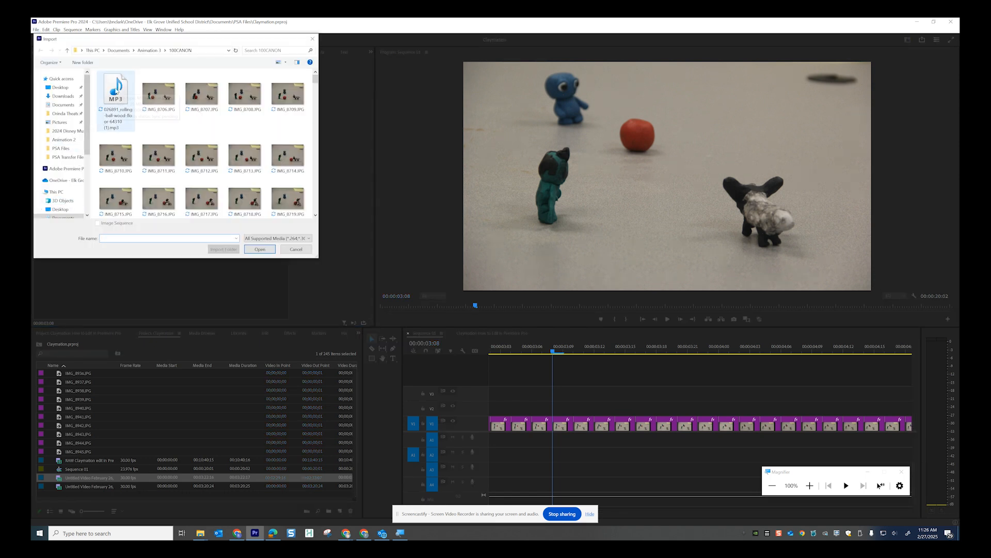
{"action": "double_click", "coordinate": [115, 91]}
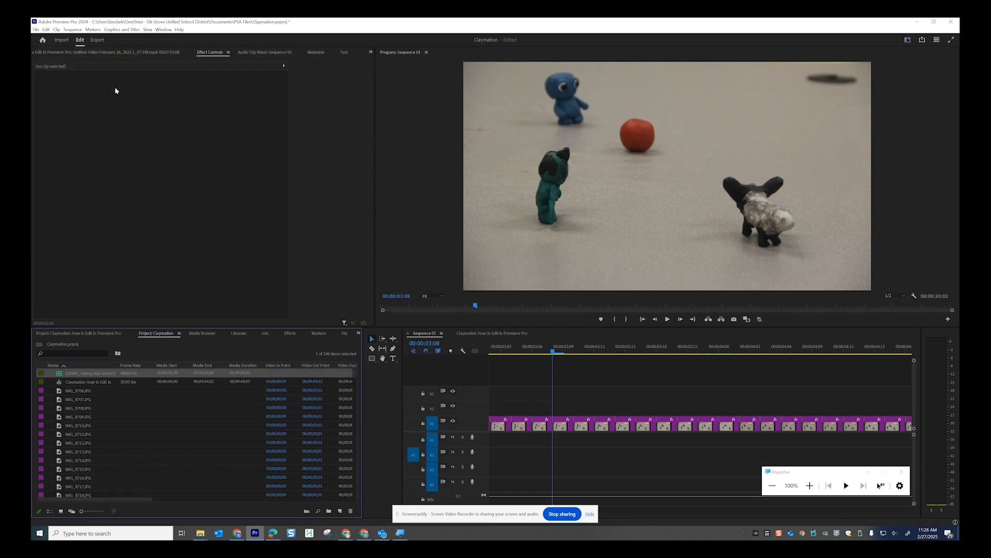
{"action": "double_click", "coordinate": [60, 375]}
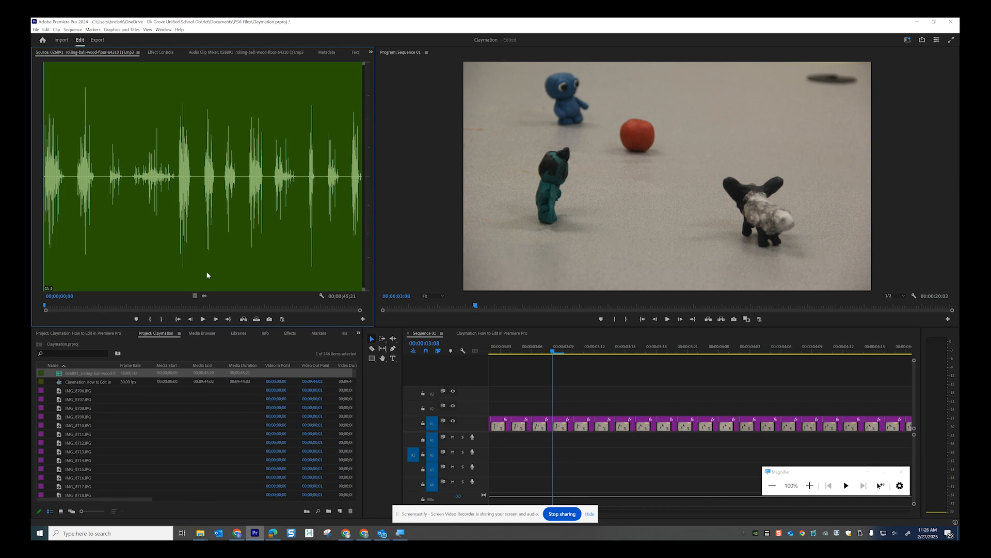
Mark In at 00;00;04;13 and Out at 00;00;08;02 on the rolling ball sound
{"action": "key", "text": "space"}
{"action": "left_click_drag", "start_coordinate": [45, 278], "coordinate": [74, 281]}
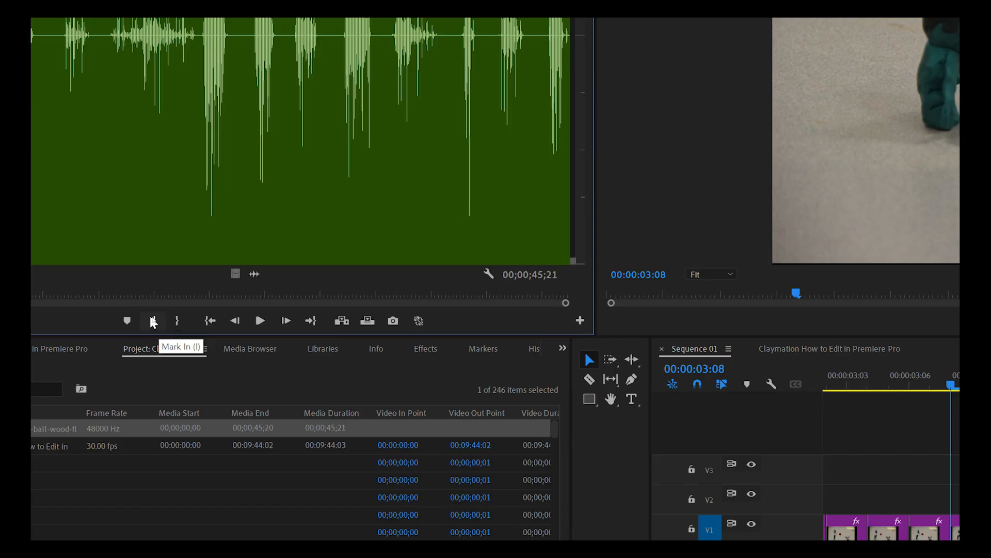
{"action": "left_click", "coordinate": [154, 320]}
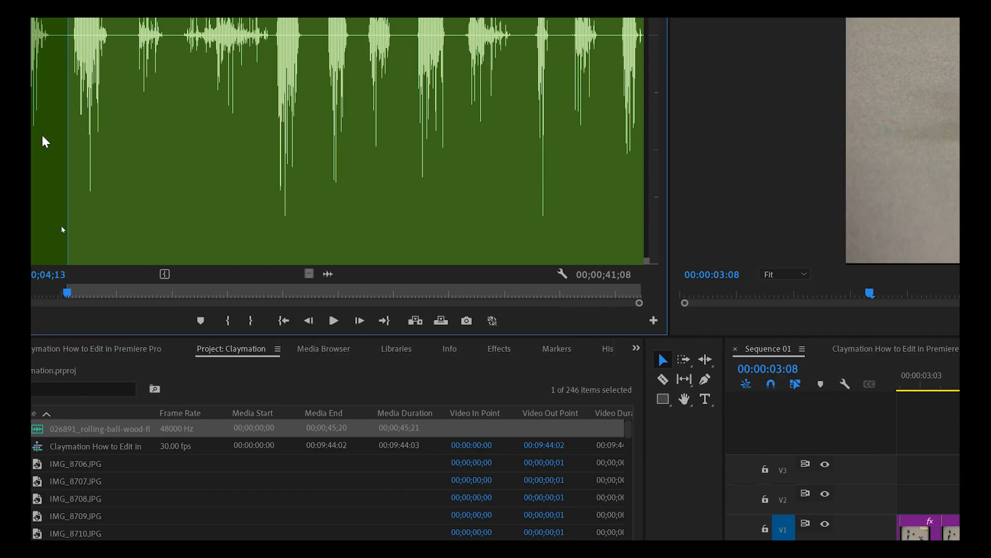
{"action": "left_click_drag", "start_coordinate": [67, 173], "coordinate": [119, 177]}
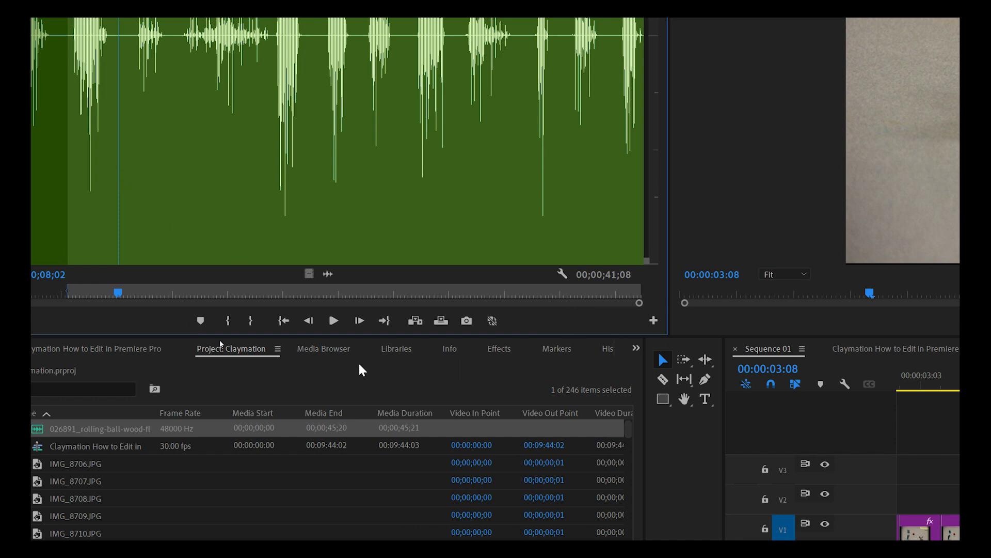
{"action": "left_click", "coordinate": [253, 321]}
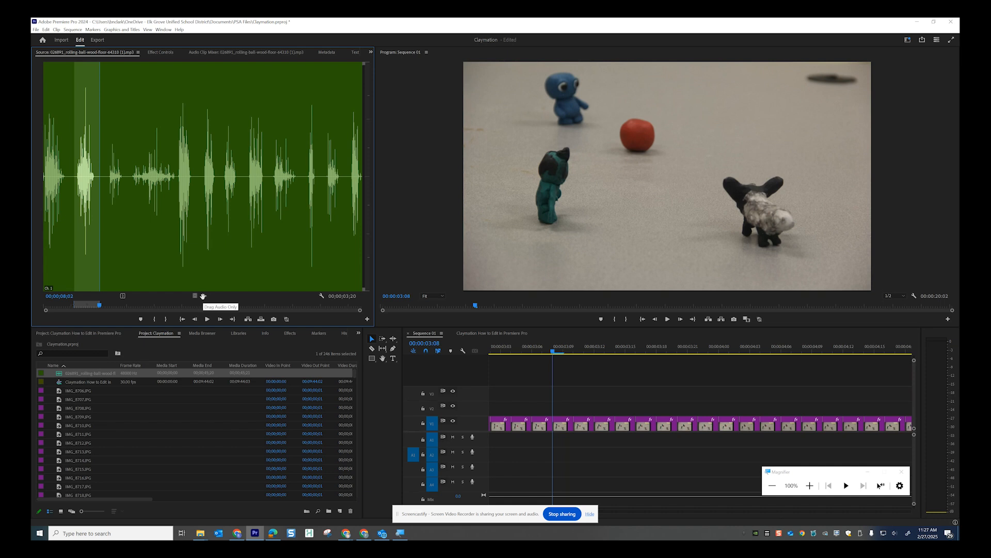
Drop the marked audio only onto A1, shift it 00:00:01:11 earlier, and check by playback
{"action": "left_click_drag", "start_coordinate": [205, 296], "coordinate": [663, 453]}
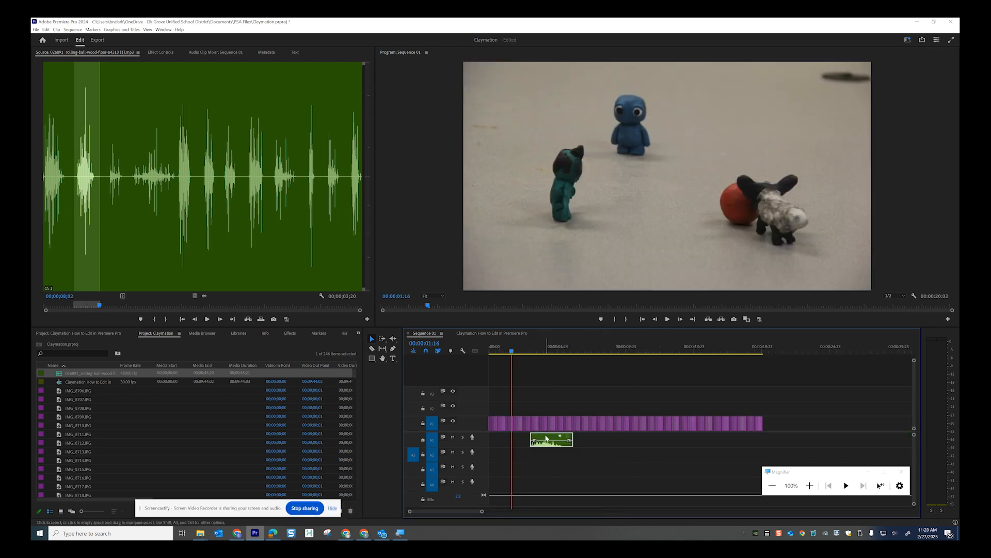
{"action": "left_click_drag", "start_coordinate": [546, 440], "coordinate": [527, 441]}
{"action": "key", "text": "space"}
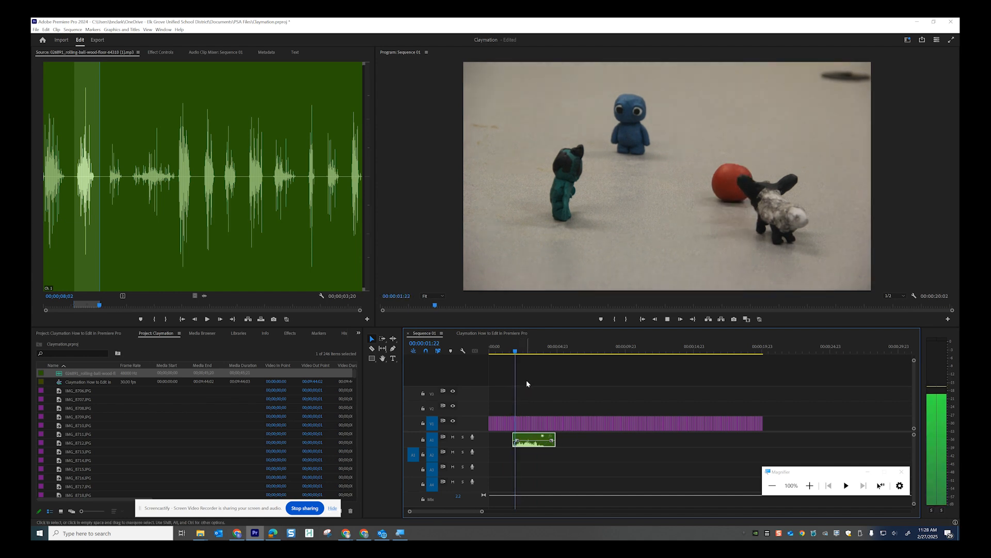
{"action": "key", "text": "space"}
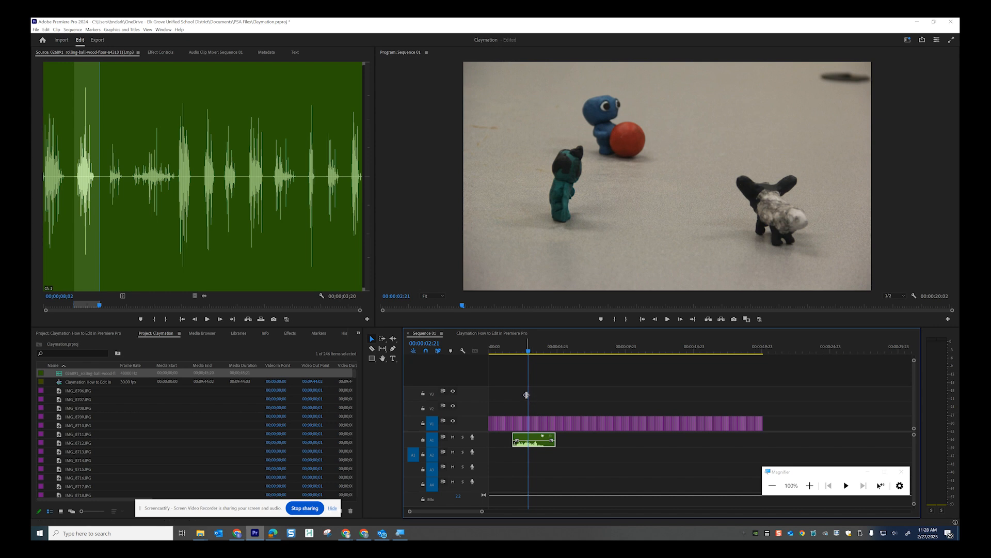
{"action": "key", "text": "super"}
{"action": "key", "text": "super"}
{"action": "key", "text": "super+plus"}
{"action": "key", "text": "super+plus"}
{"action": "key", "text": "super+plus"}
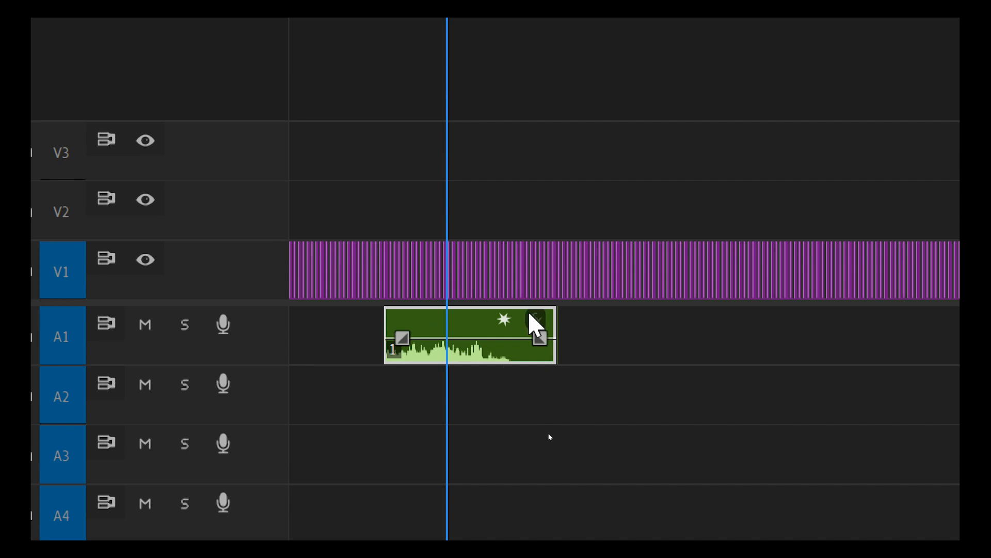
Trim the A1 sound clip's end to the playhead, about 00:00:01:02 long
{"action": "left_click_drag", "start_coordinate": [551, 330], "coordinate": [443, 340]}
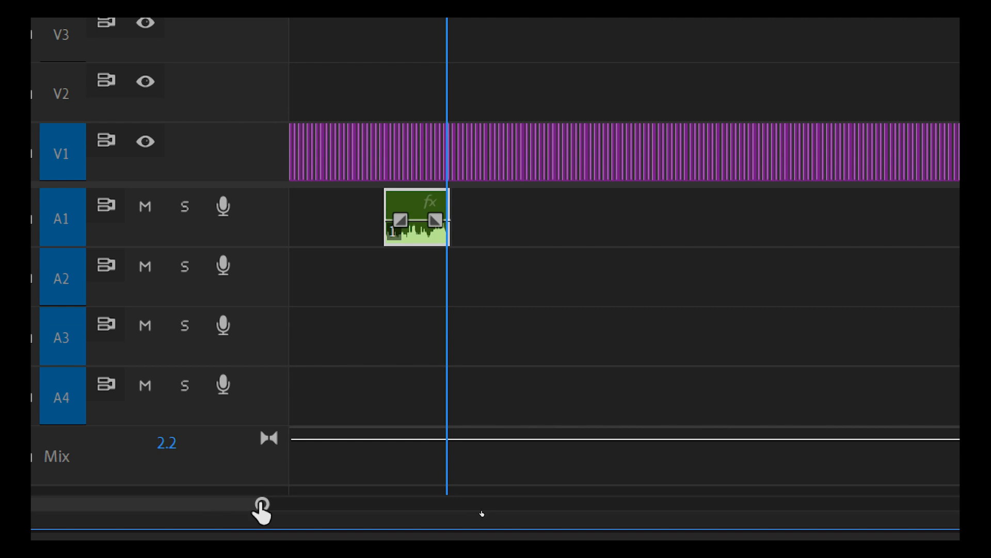
{"action": "left_click_drag", "start_coordinate": [262, 509], "coordinate": [190, 512]}
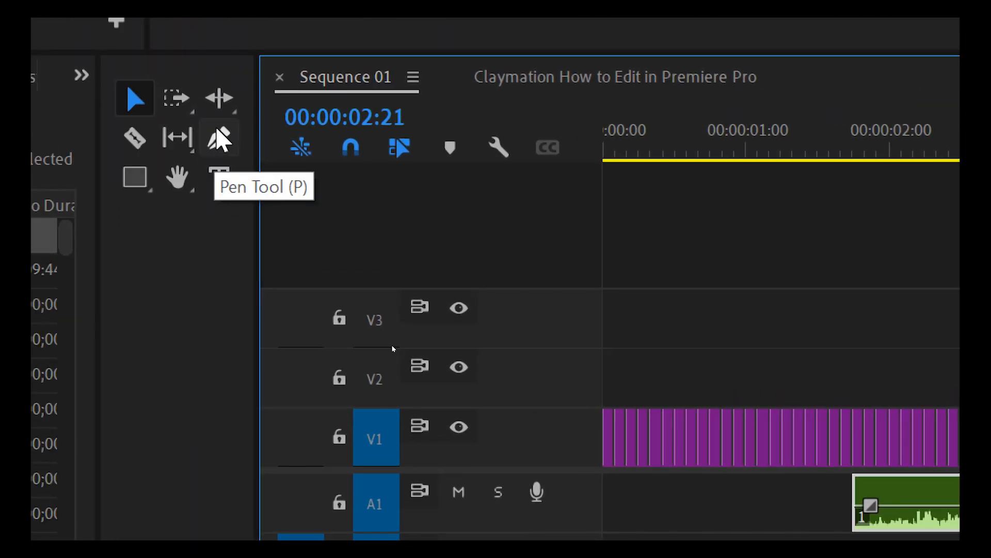
Add Pen-tool volume keyframes fading the clip from 0.0 dB at 00:00:02:16 to -∞ dB
{"action": "left_click", "coordinate": [219, 141]}
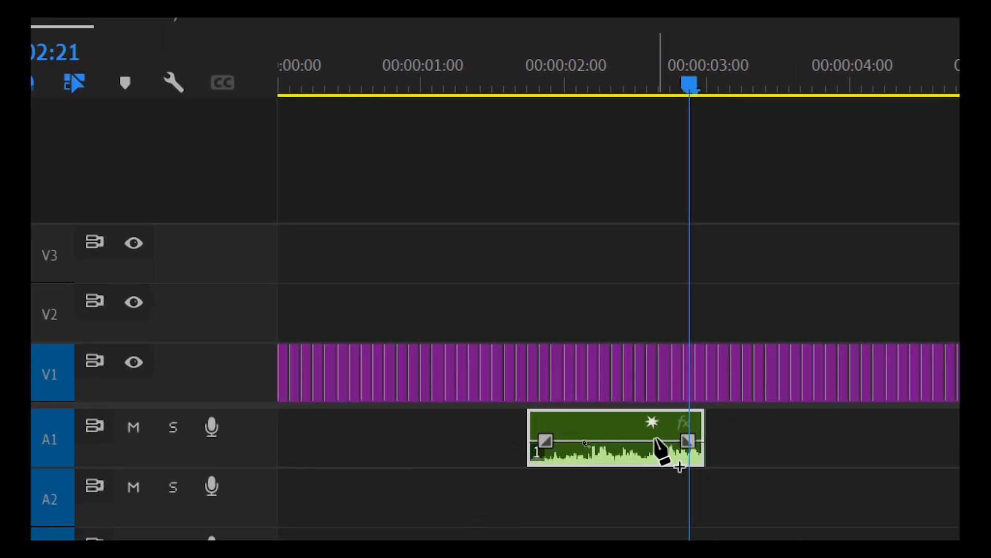
{"action": "left_click", "coordinate": [653, 442]}
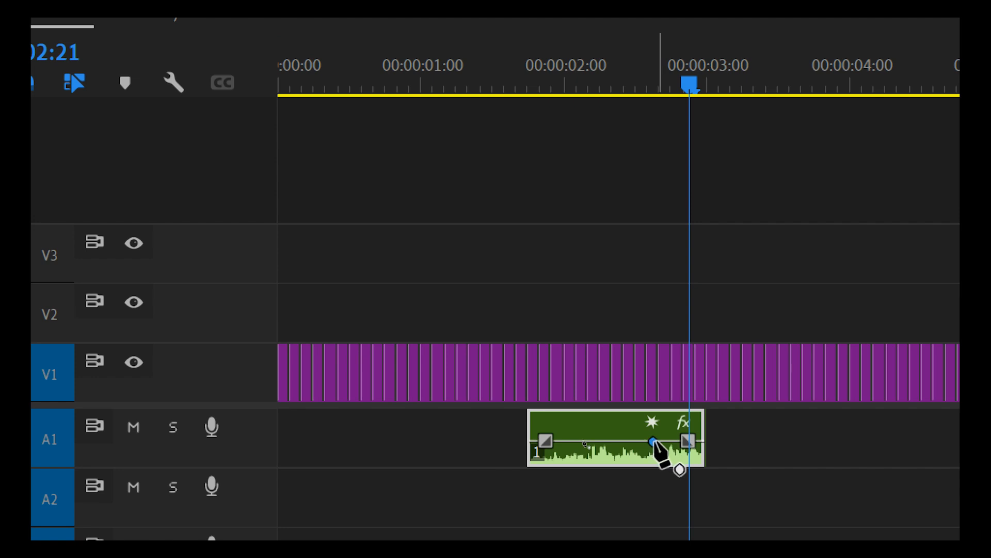
{"action": "left_click_drag", "start_coordinate": [701, 442], "coordinate": [703, 475]}
{"action": "left_click_drag", "start_coordinate": [653, 442], "coordinate": [662, 441]}
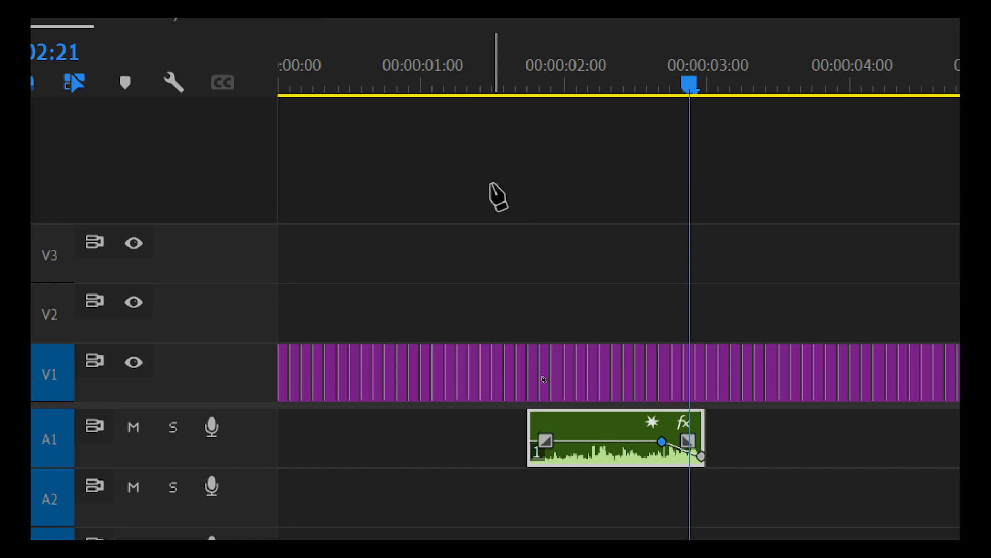
{"action": "key", "text": "super+minus"}
{"action": "key", "text": "super+minus"}
{"action": "key", "text": "super+minus"}
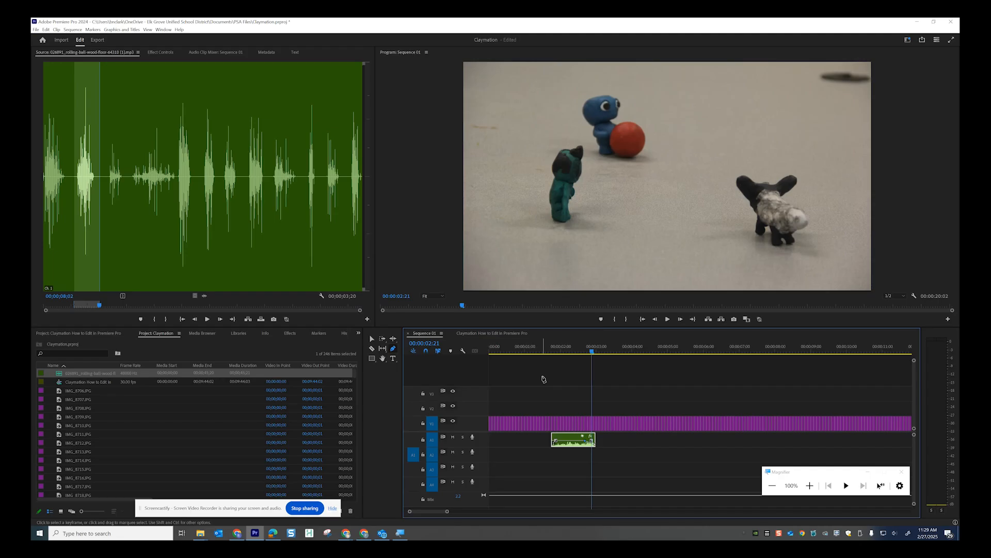
{"action": "left_click", "coordinate": [550, 351]}
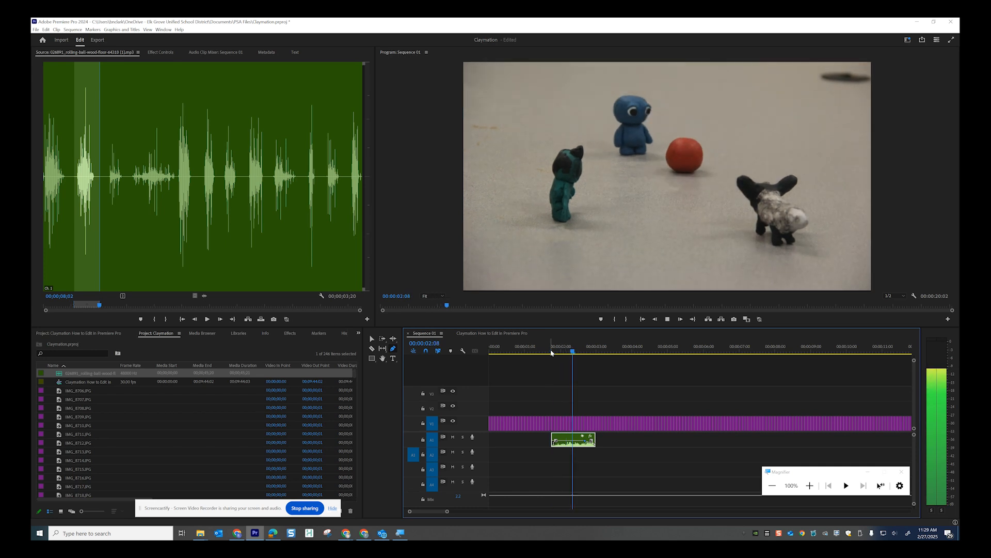
{"action": "key", "text": "space"}
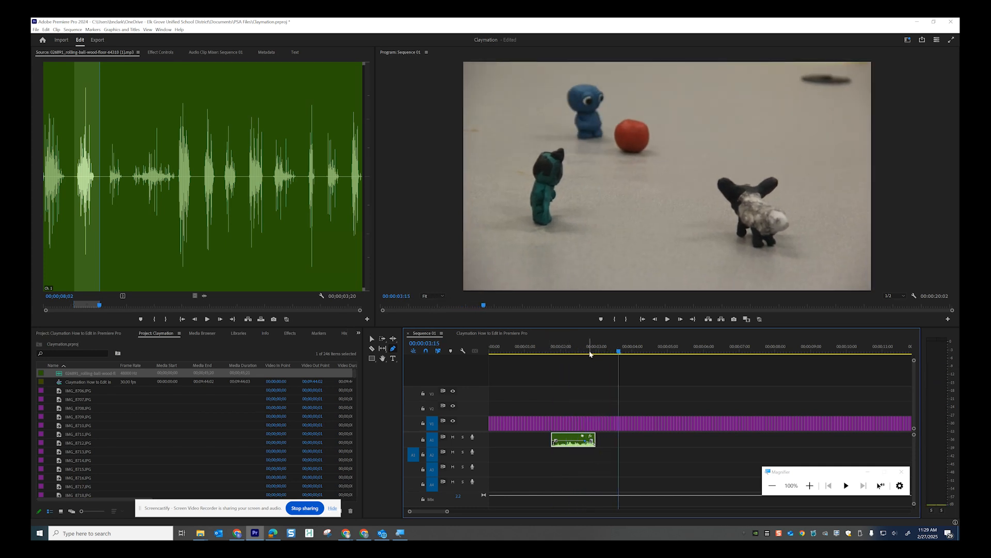
{"action": "left_click_drag", "start_coordinate": [618, 353], "coordinate": [554, 355]}
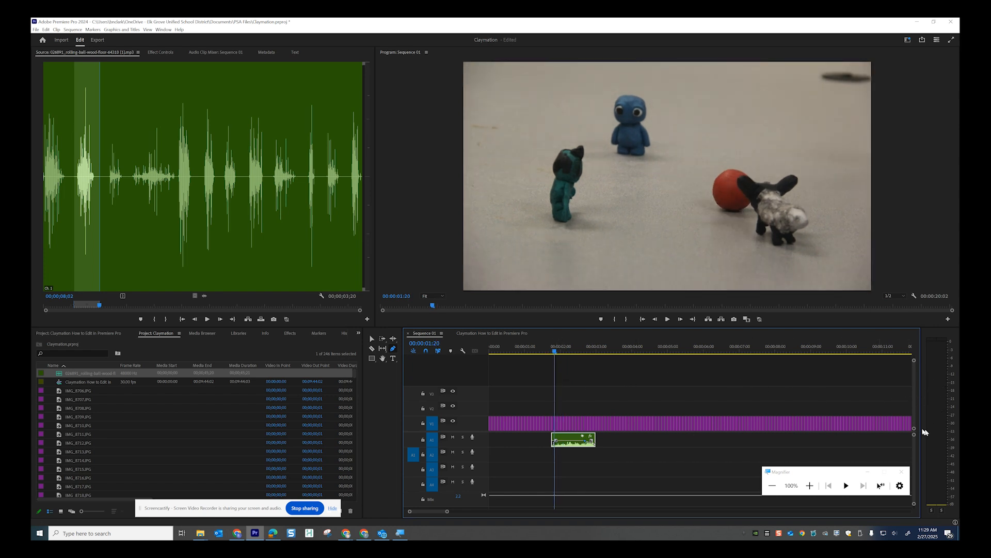
{"action": "key", "text": "space"}
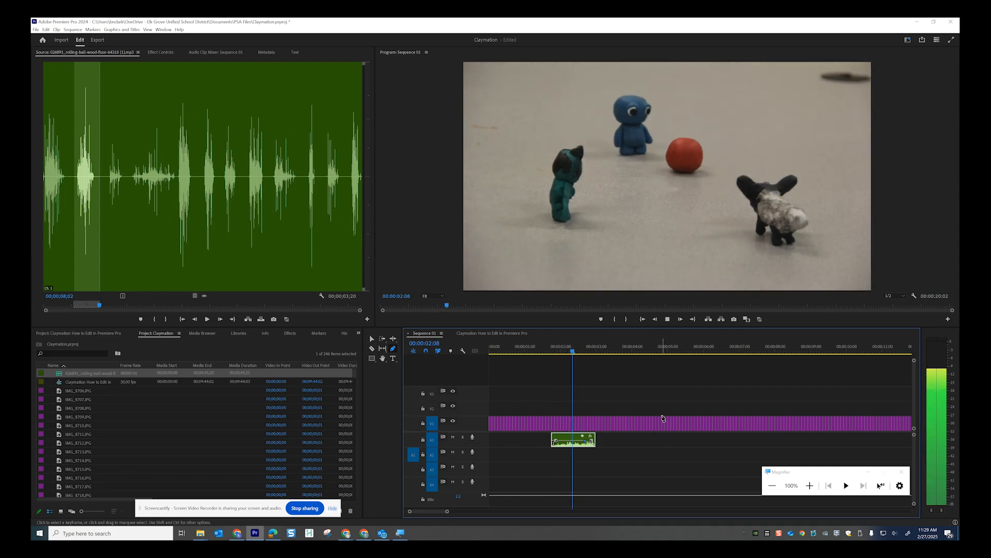
{"action": "key", "text": "super+plus"}
{"action": "key", "text": "super+plus"}
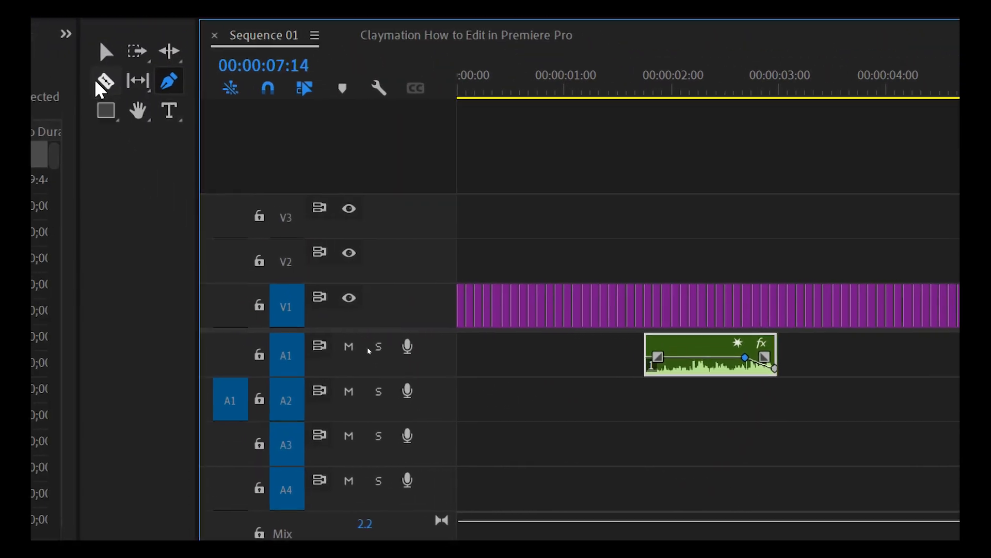
Make the A1 track taller and pull the sound effect's volume rubber band down to about -3.6 dB
{"action": "left_click", "coordinate": [112, 77]}
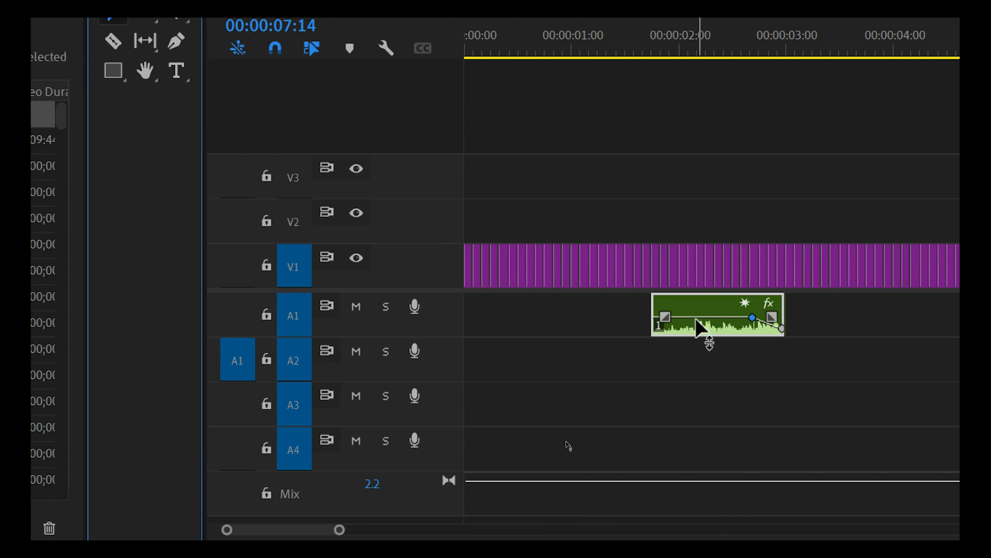
{"action": "left_click", "coordinate": [444, 336]}
{"action": "left_click_drag", "start_coordinate": [444, 337], "coordinate": [449, 381]}
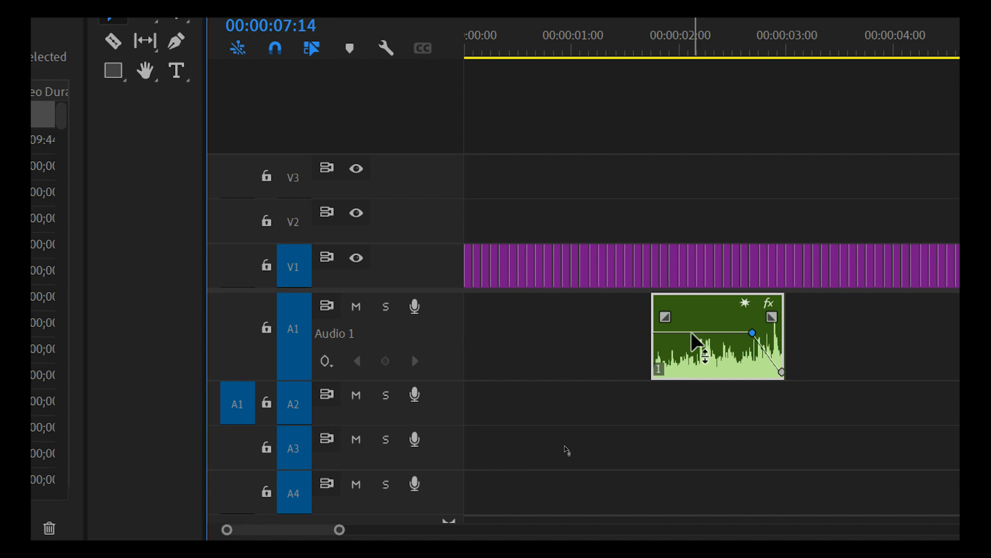
{"action": "mouse_move", "coordinate": [691, 332]}
{"action": "left_mouse_down"}
{"action": "mouse_move", "coordinate": [691, 342]}
{"action": "mouse_move", "coordinate": [691, 316]}
{"action": "mouse_move", "coordinate": [691, 332]}
{"action": "left_mouse_up"}
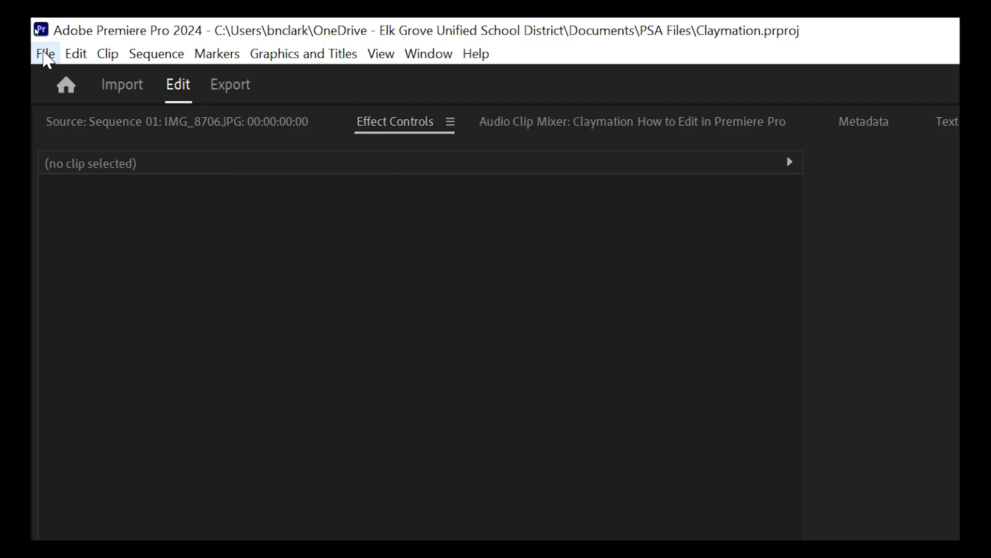
Open the media export settings and save the H.264 output as Claymation.mp4 in Downloads
{"action": "left_click", "coordinate": [35, 30]}
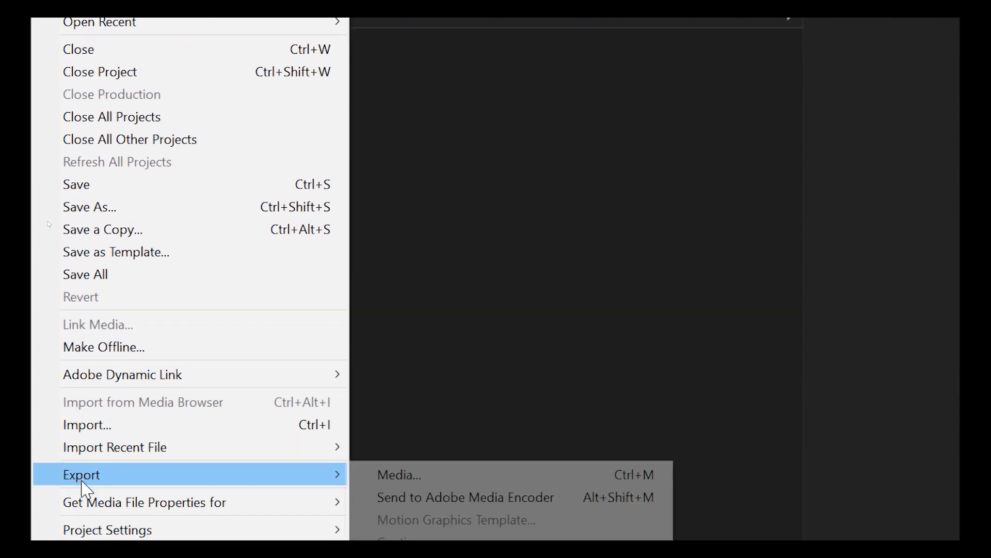
{"action": "mouse_move", "coordinate": [116, 418]}
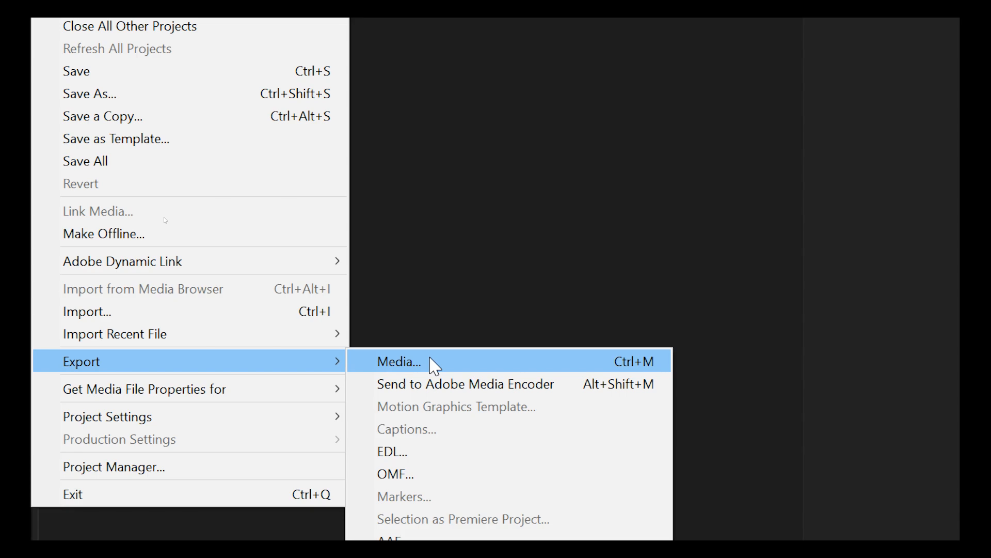
{"action": "left_click", "coordinate": [434, 367]}
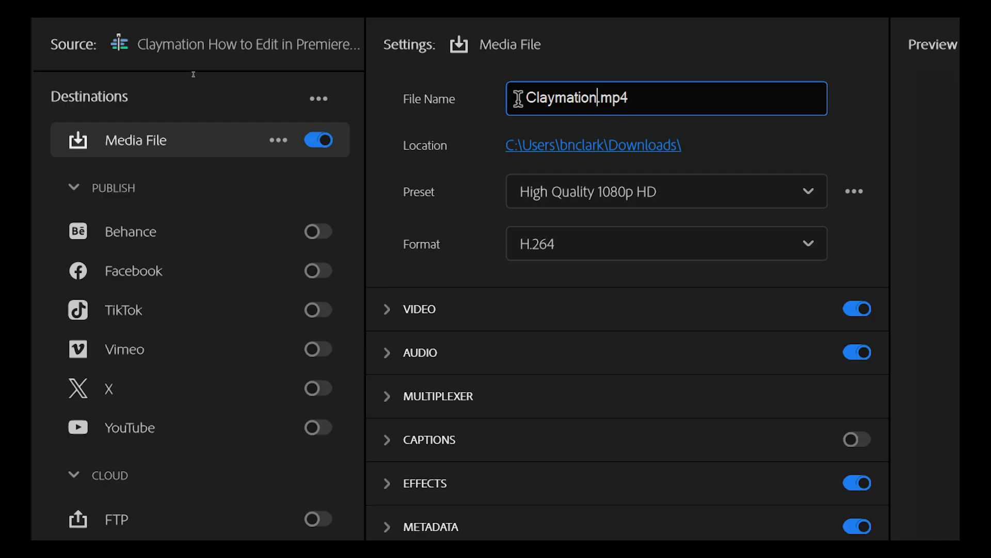
{"action": "left_click", "coordinate": [597, 99]}
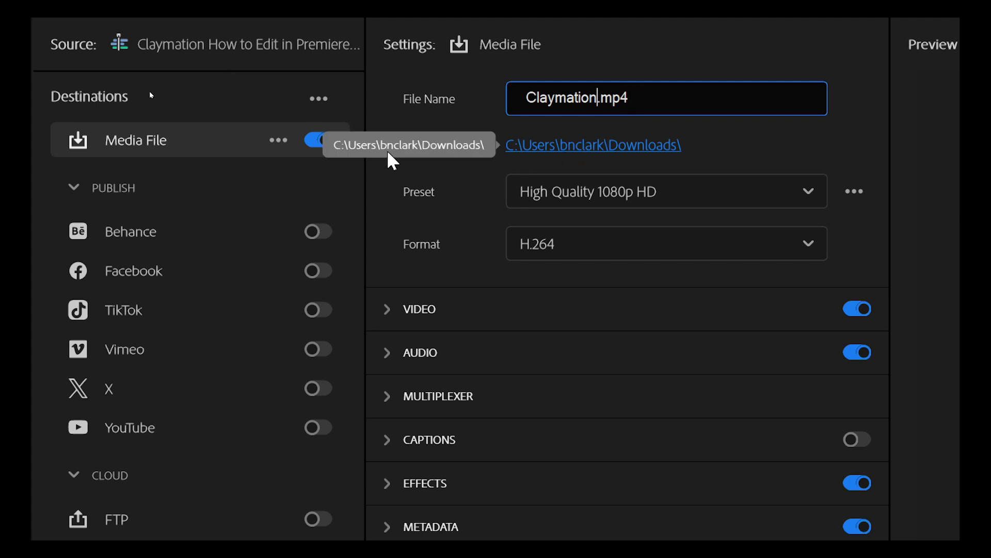
{"action": "left_click", "coordinate": [596, 145]}
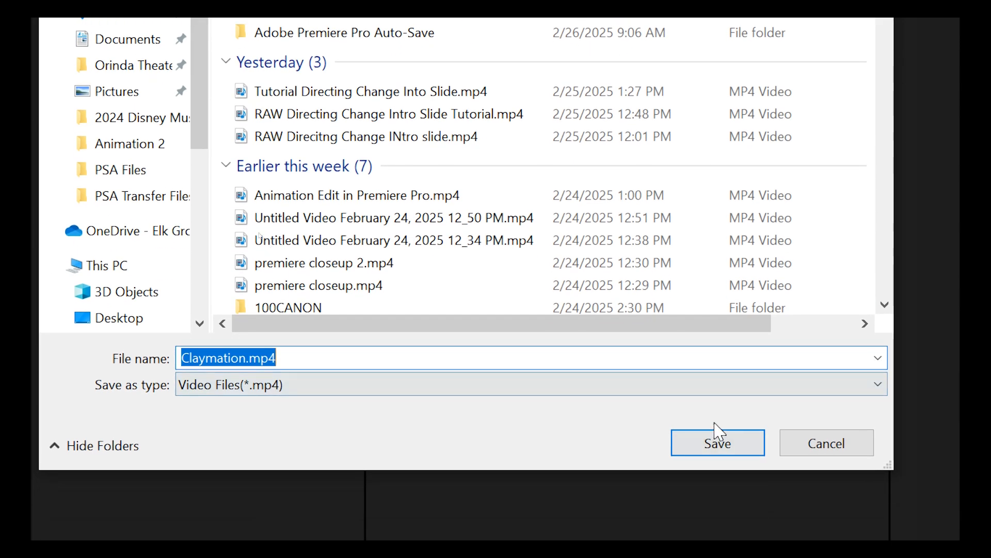
{"action": "left_click", "coordinate": [719, 439]}
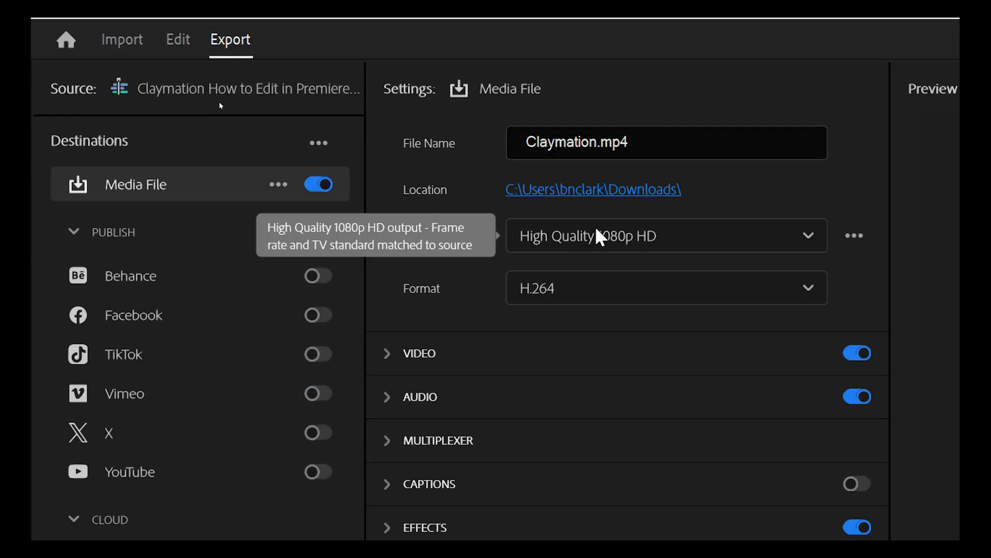
Apply the YouTube 1080p Full HD preset (H.264, 1920x1080, 16 Mbps, AAC) from the preset library
{"action": "left_click", "coordinate": [565, 246]}
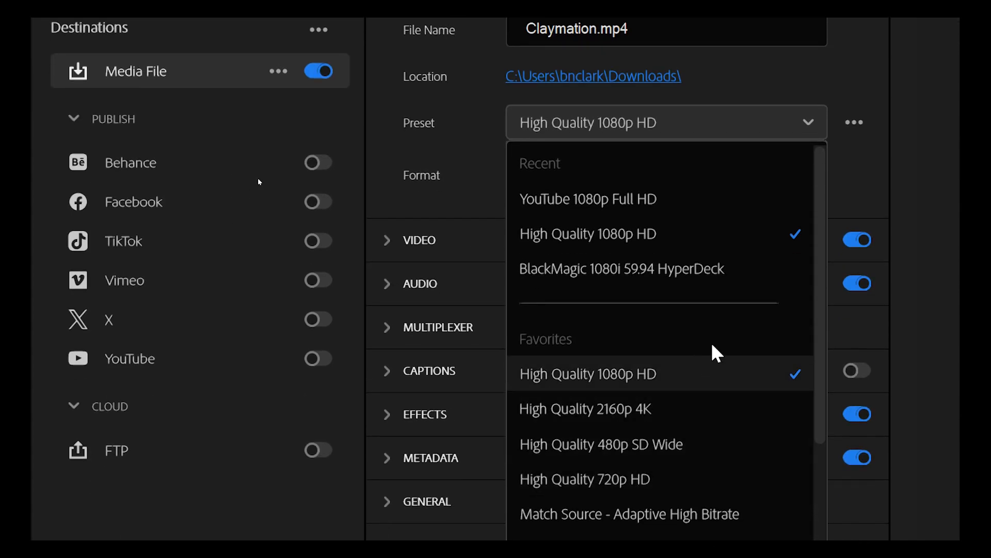
{"action": "scroll", "coordinate": [707, 357], "scroll_direction": "down", "scroll_amount": 3}
{"action": "scroll", "coordinate": [695, 351], "scroll_direction": "down", "scroll_amount": 3}
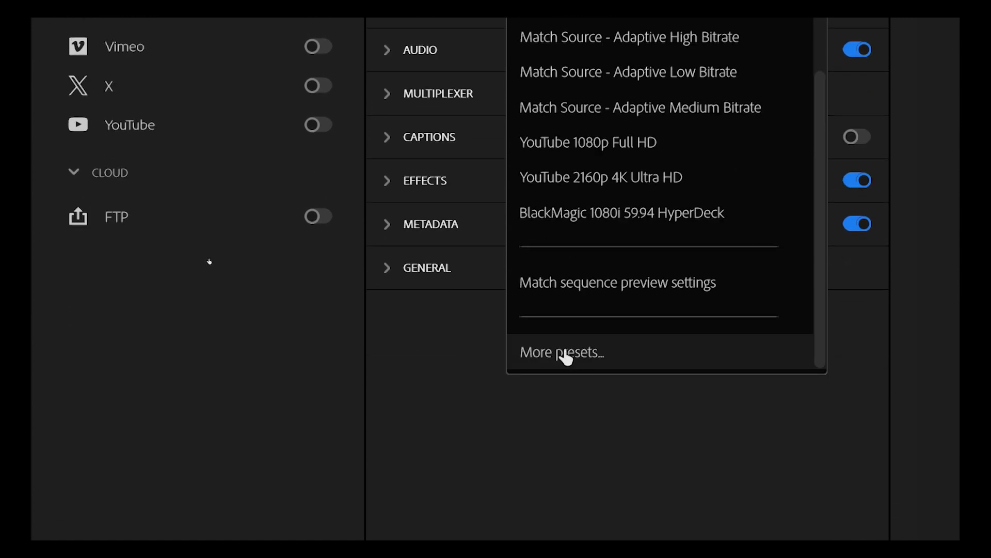
{"action": "left_click", "coordinate": [567, 356]}
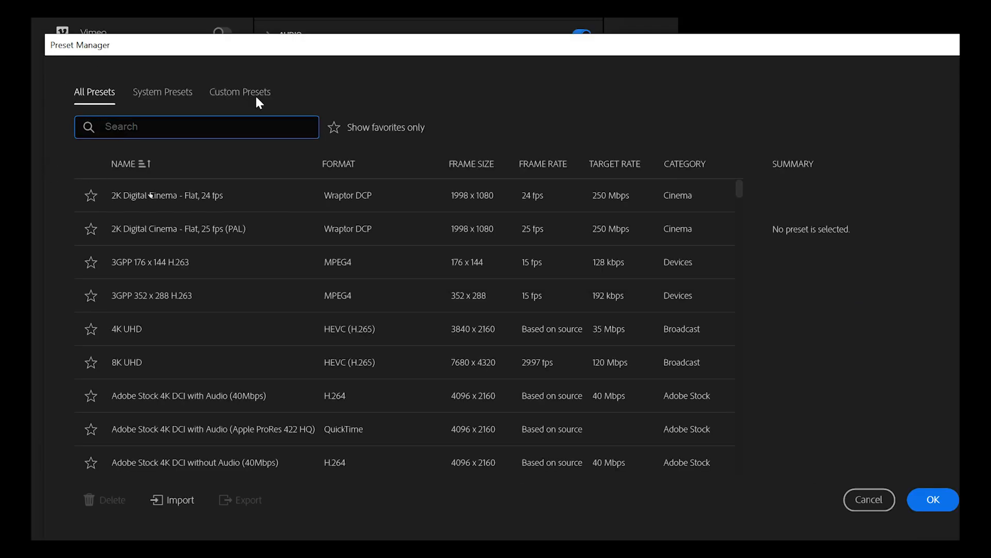
{"action": "left_click_drag", "start_coordinate": [740, 190], "coordinate": [743, 487]}
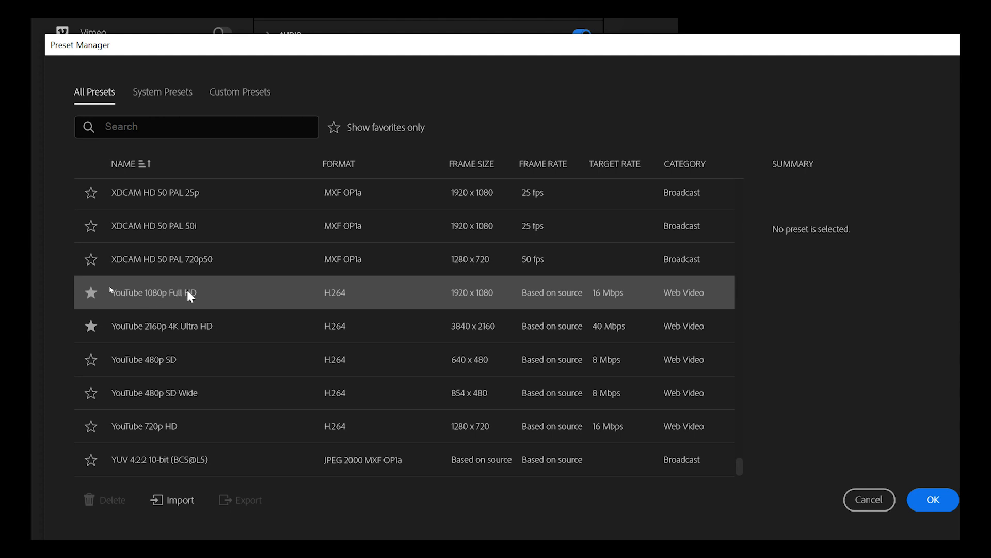
{"action": "left_click", "coordinate": [151, 291]}
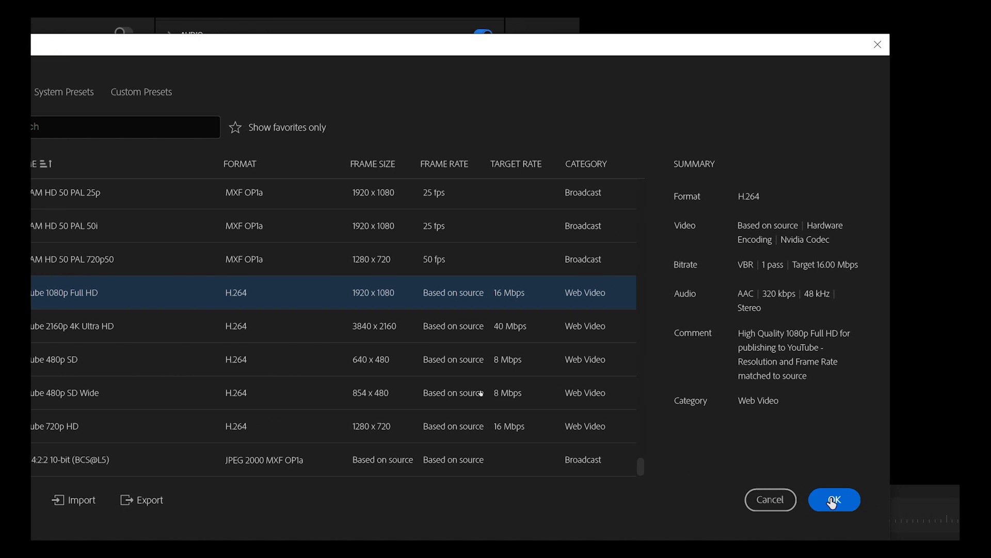
{"action": "left_click", "coordinate": [832, 501]}
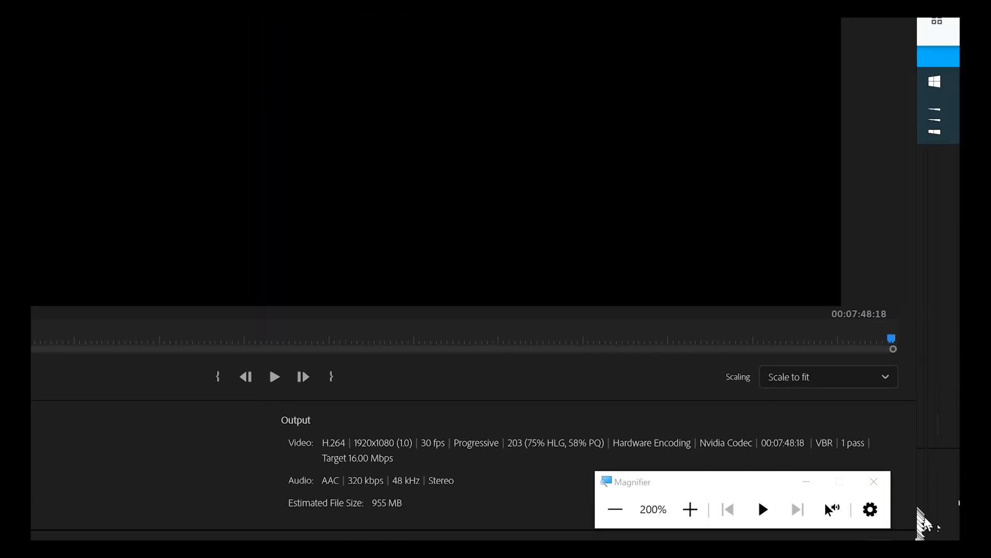
Start encoding the Claymation sequence to the MP4 file
{"action": "left_click", "coordinate": [894, 475]}
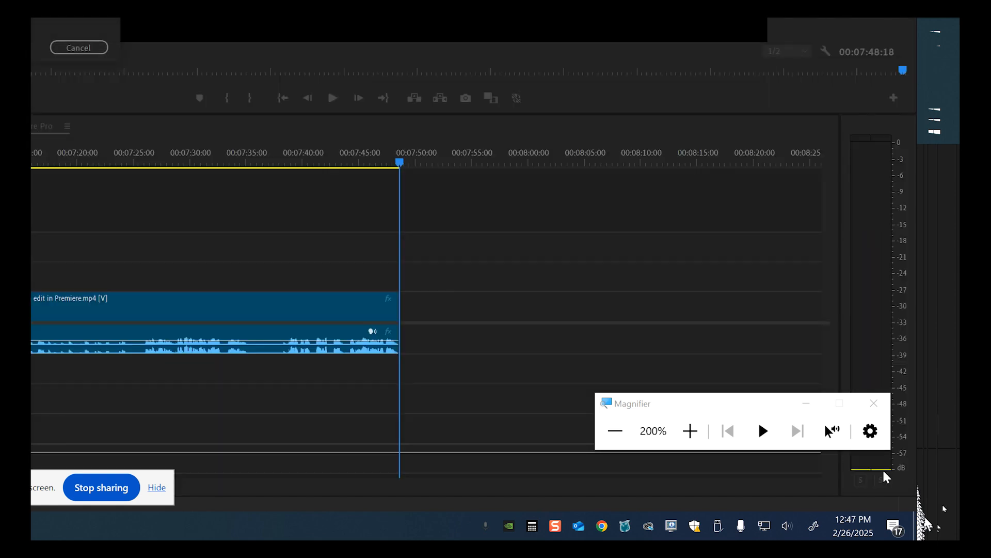
{"action": "key", "text": "super+minus"}
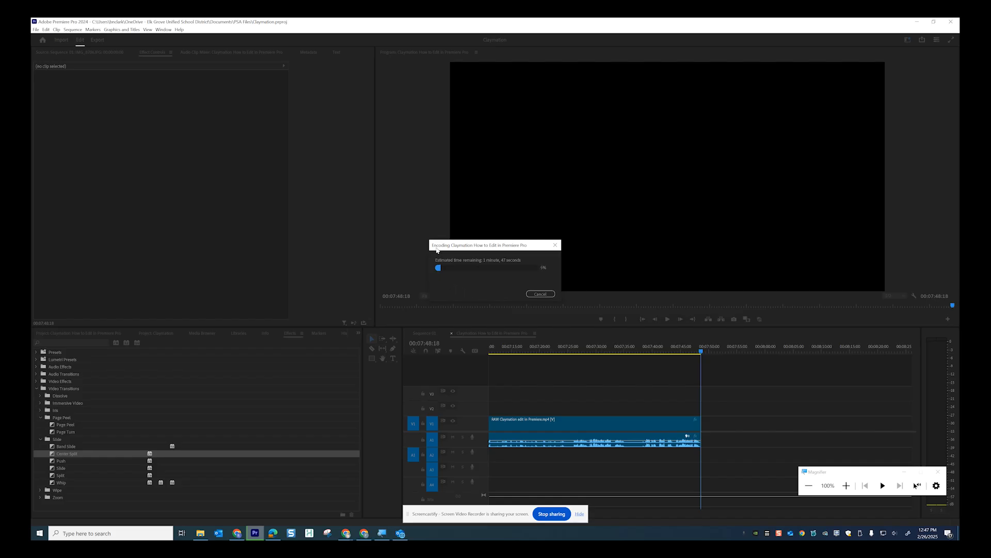